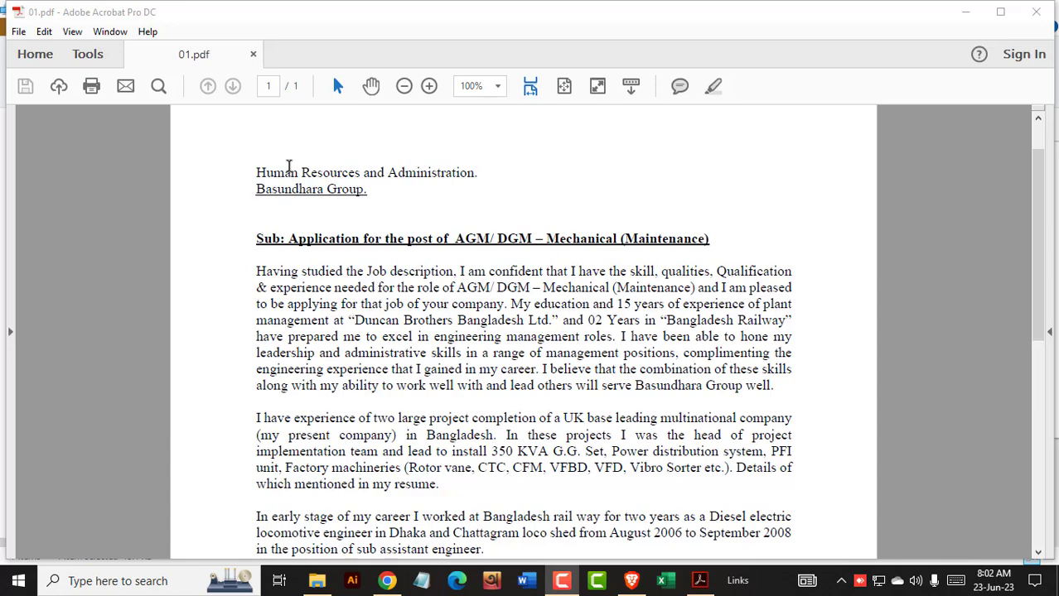
- Close the open cover letter and reopen 01.pdf from File Explorer in Acrobat
{"action": "left_click", "coordinate": [1036, 12]}
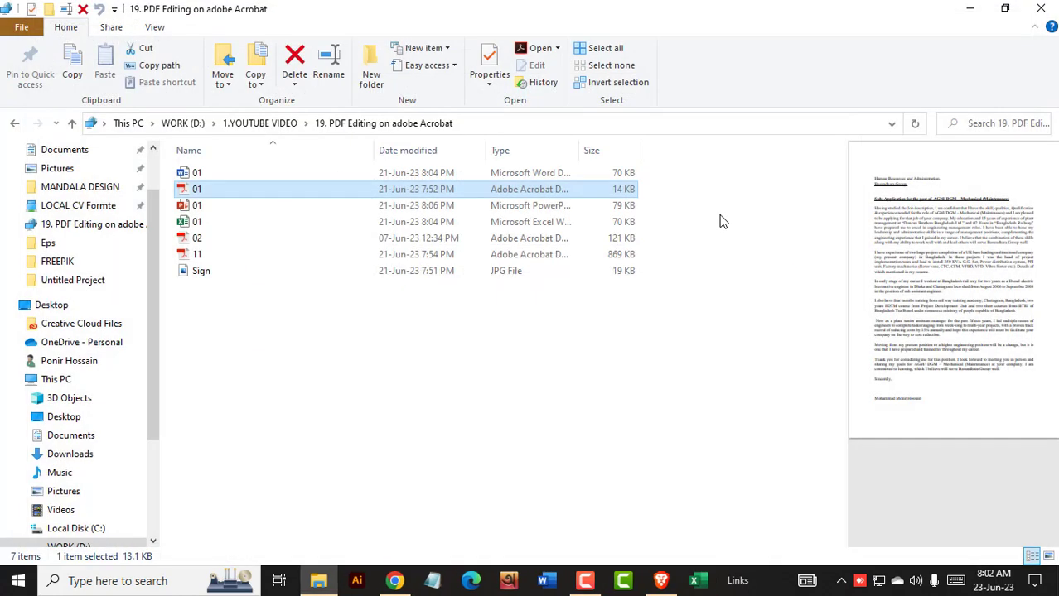
{"action": "double_click", "coordinate": [199, 197]}
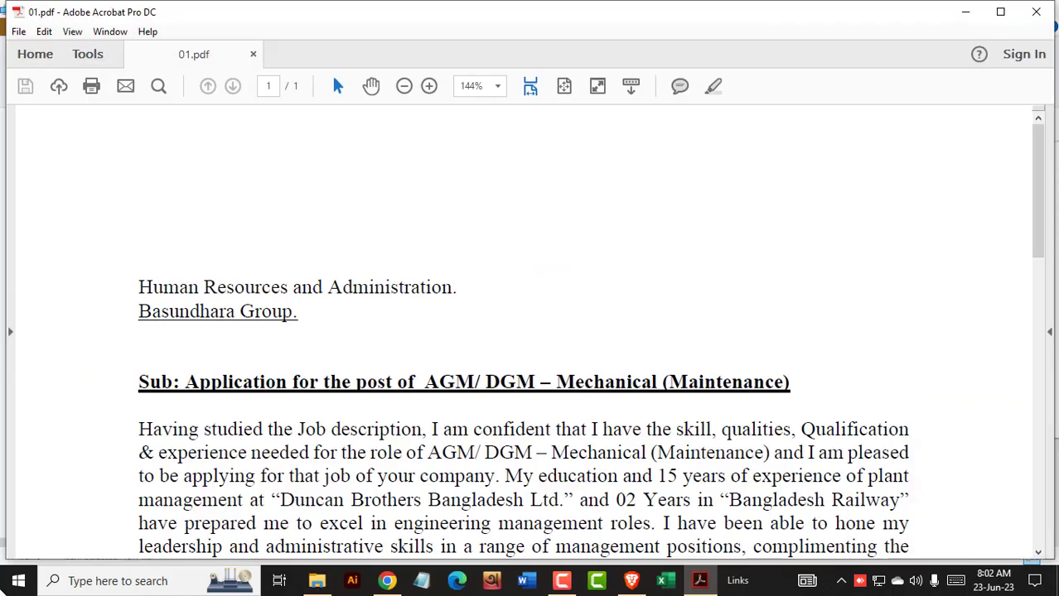
{"action": "left_click", "coordinate": [14, 583]}
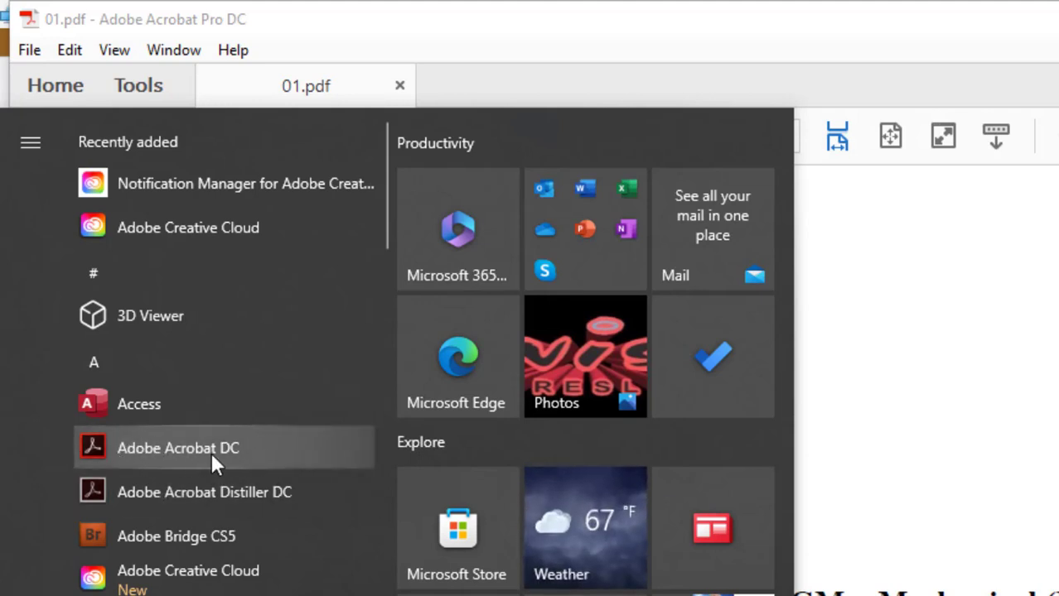
{"action": "key", "text": "Escape"}
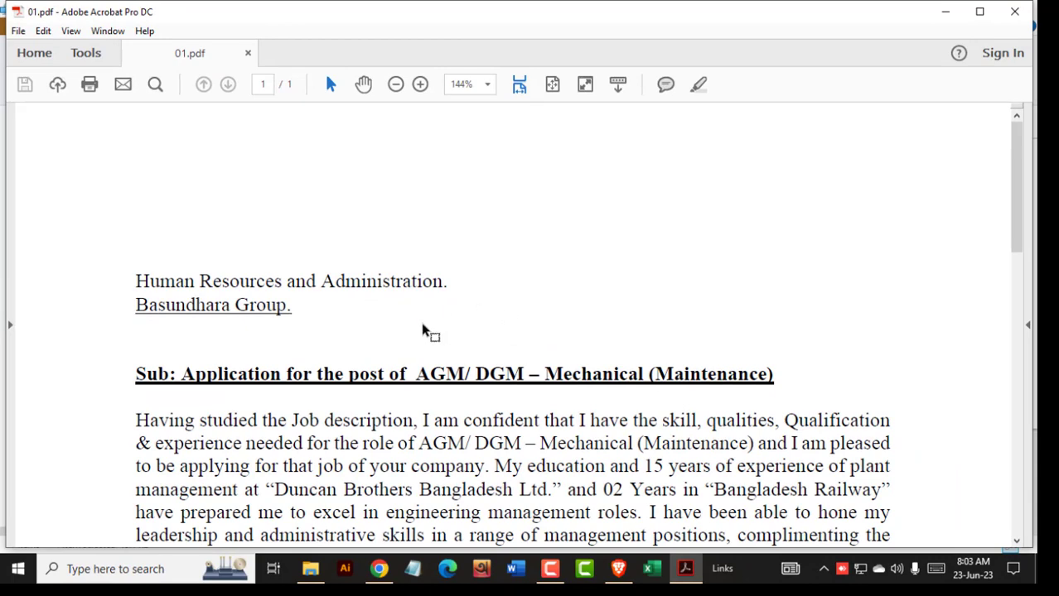
{"action": "scroll", "coordinate": [342, 336], "scroll_direction": "down", "scroll_amount": 3}
- Switch to Edit Text & Images and replace 'Basundhara Group.' with 'company name'
{"action": "scroll", "coordinate": [348, 323], "scroll_direction": "down", "scroll_amount": 1}
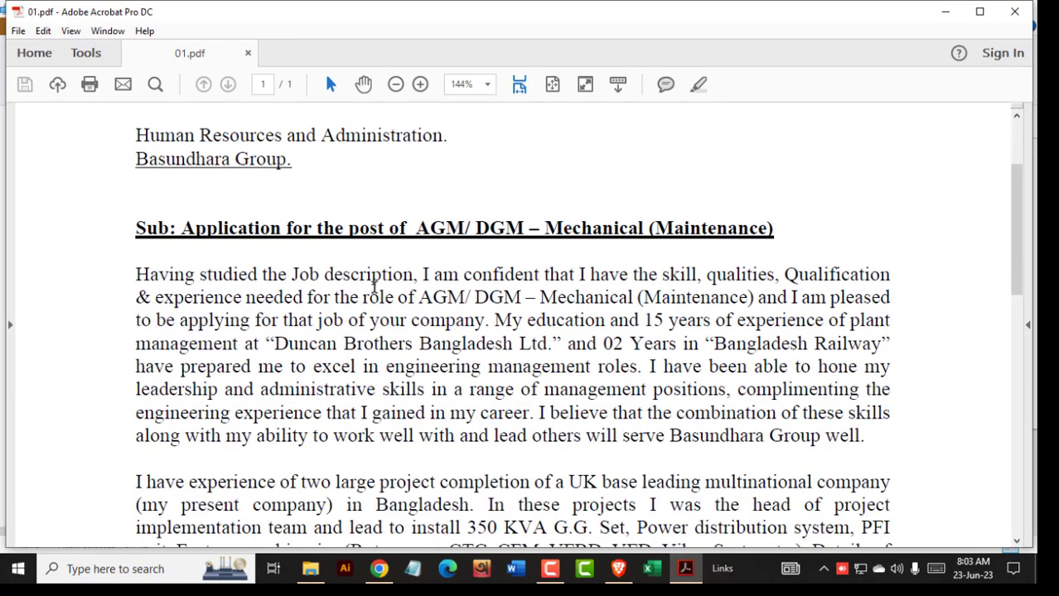
{"action": "scroll", "coordinate": [364, 294], "scroll_direction": "up", "scroll_amount": 1}
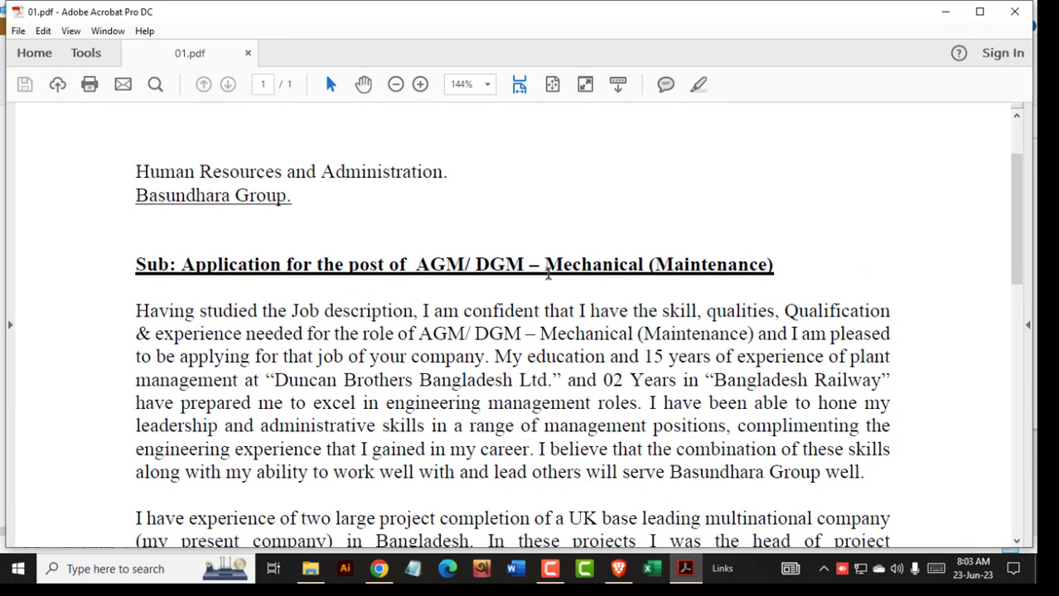
{"action": "right_click", "coordinate": [787, 207]}
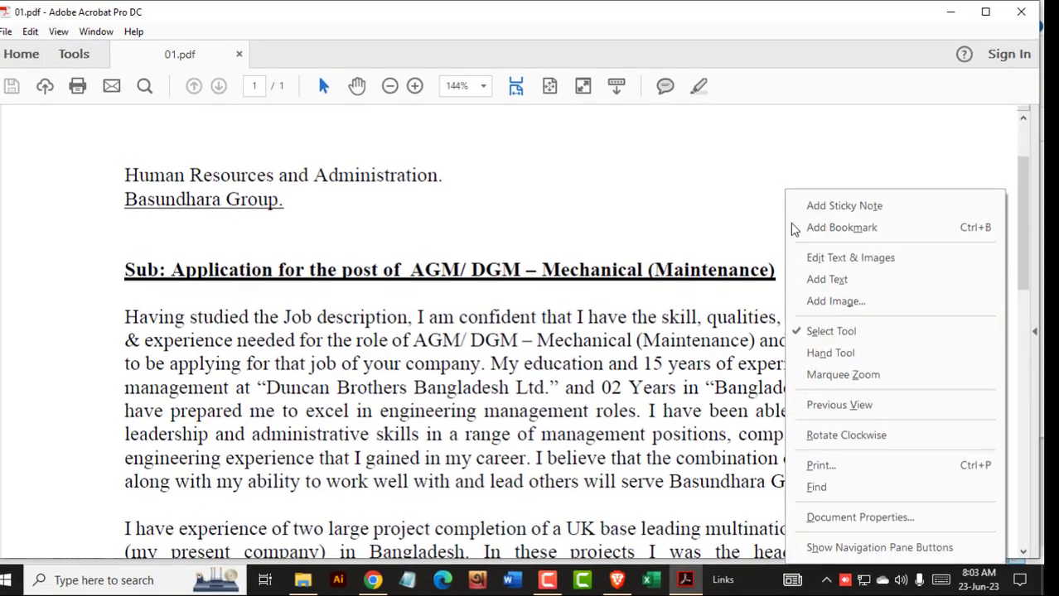
{"action": "left_click", "coordinate": [836, 253]}
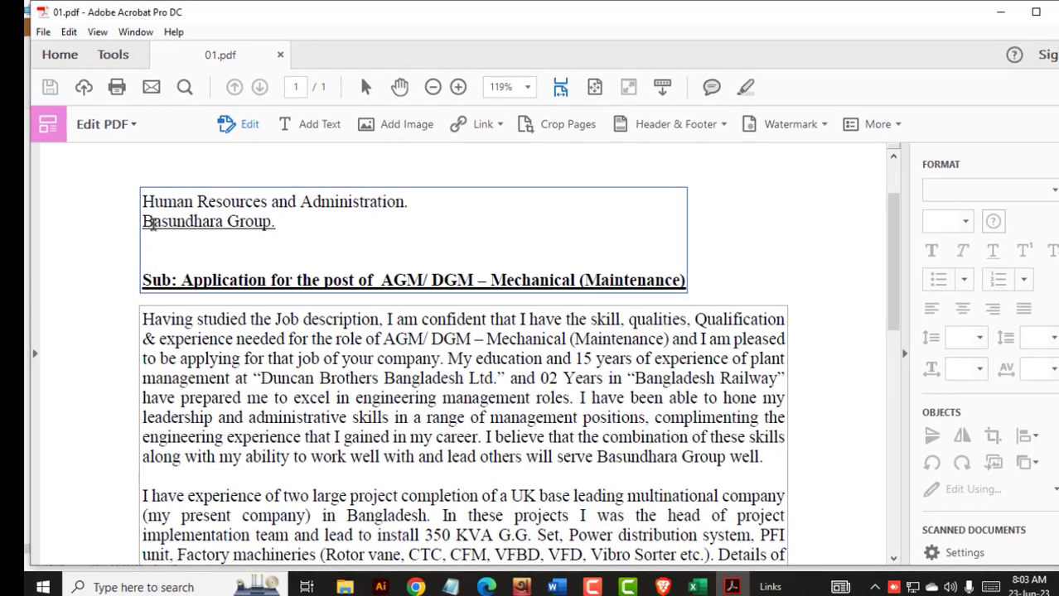
{"action": "left_click_drag", "start_coordinate": [52, 241], "coordinate": [223, 265]}
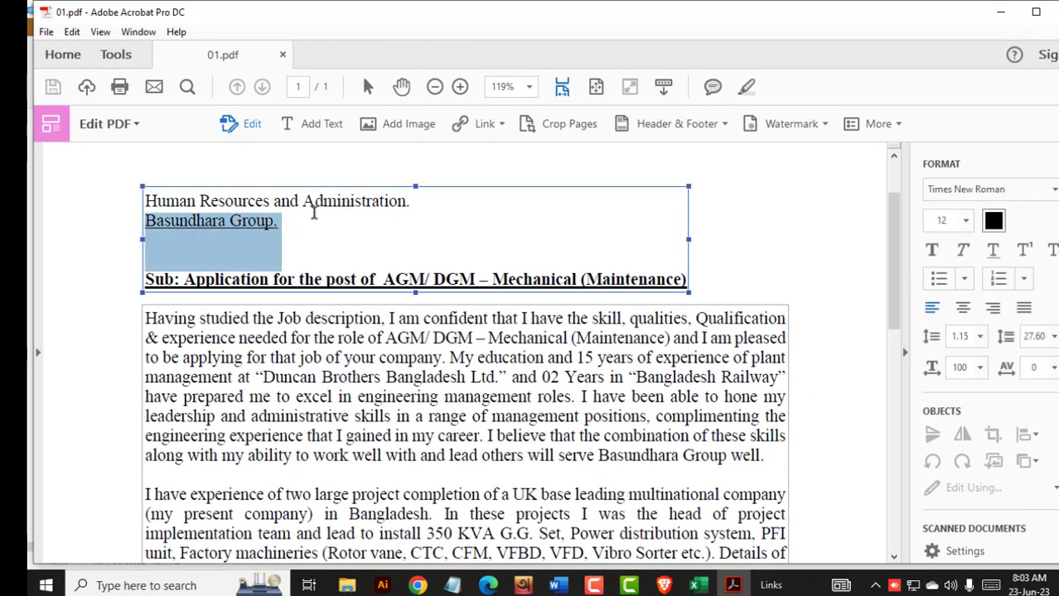
{"action": "type", "text": "com"}
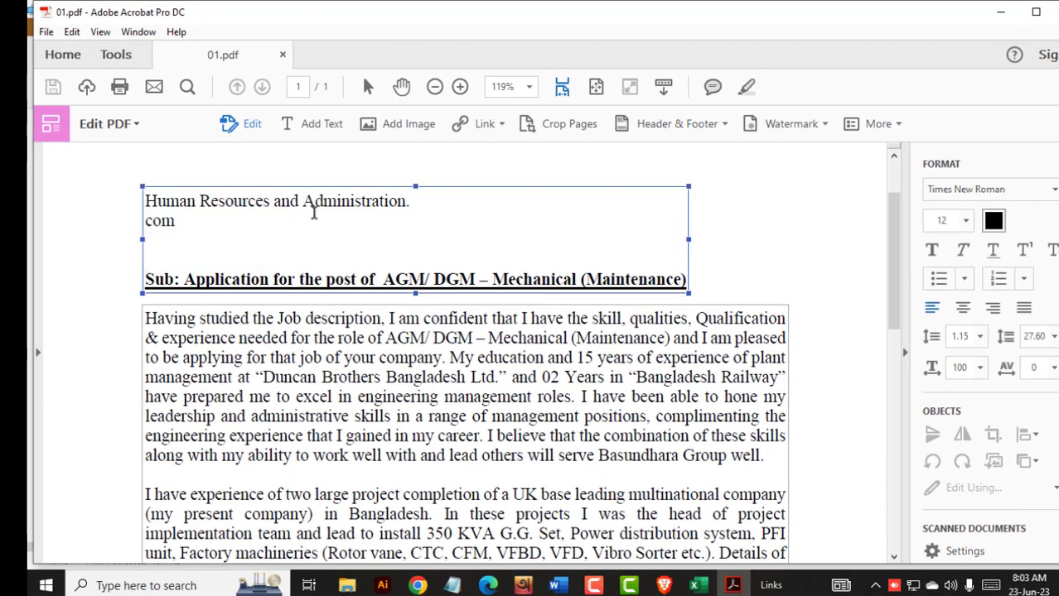
{"action": "type", "text": "pany nam"}
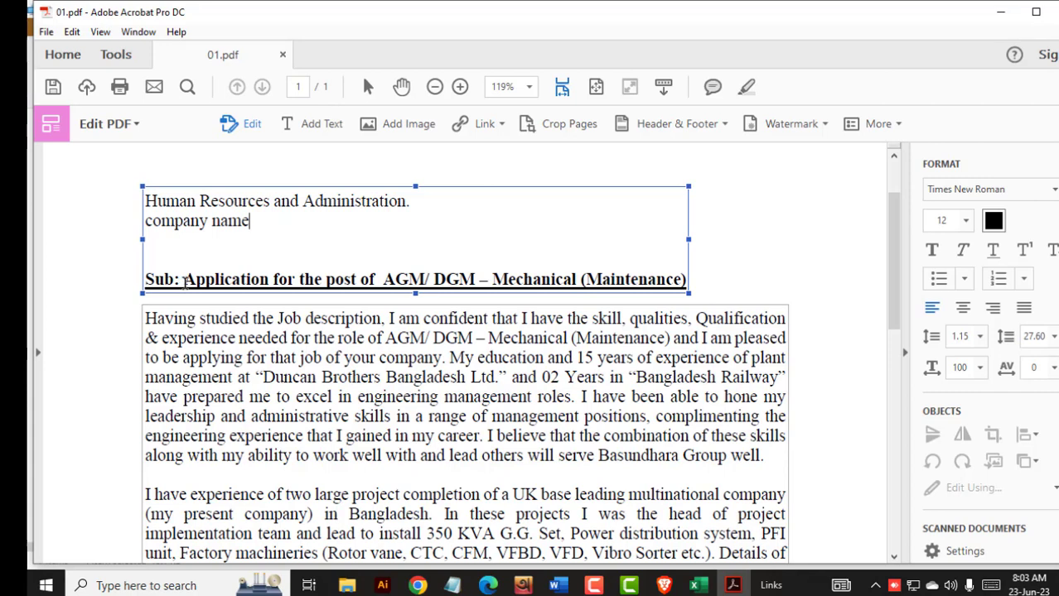
- Replace the subject after 'Sub:' with 'for the post of', correcting 'psot' to 'post'
{"action": "left_click_drag", "start_coordinate": [183, 282], "coordinate": [690, 282]}
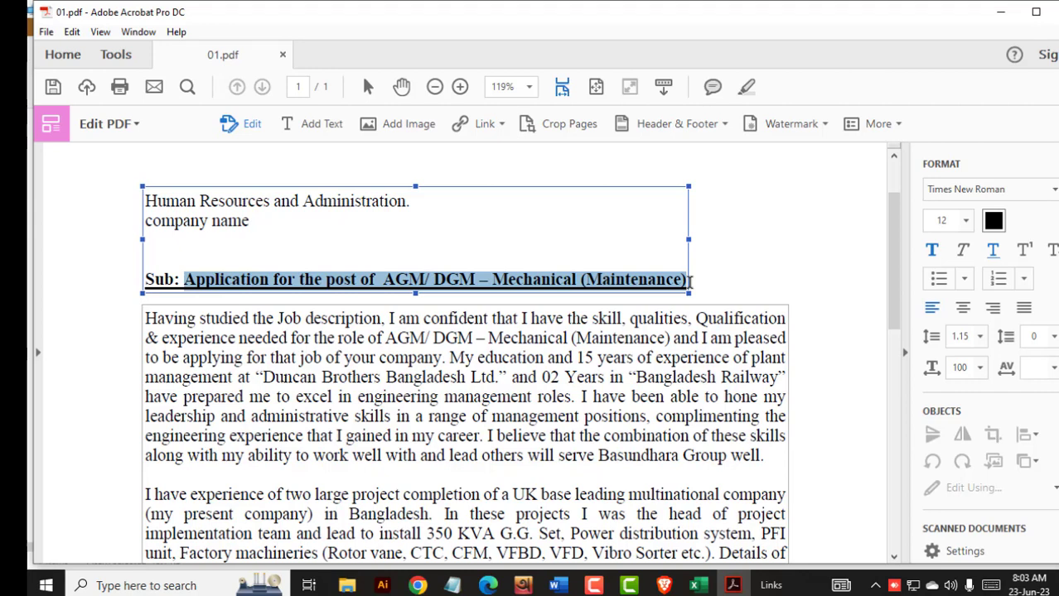
{"action": "type", "text": "for"}
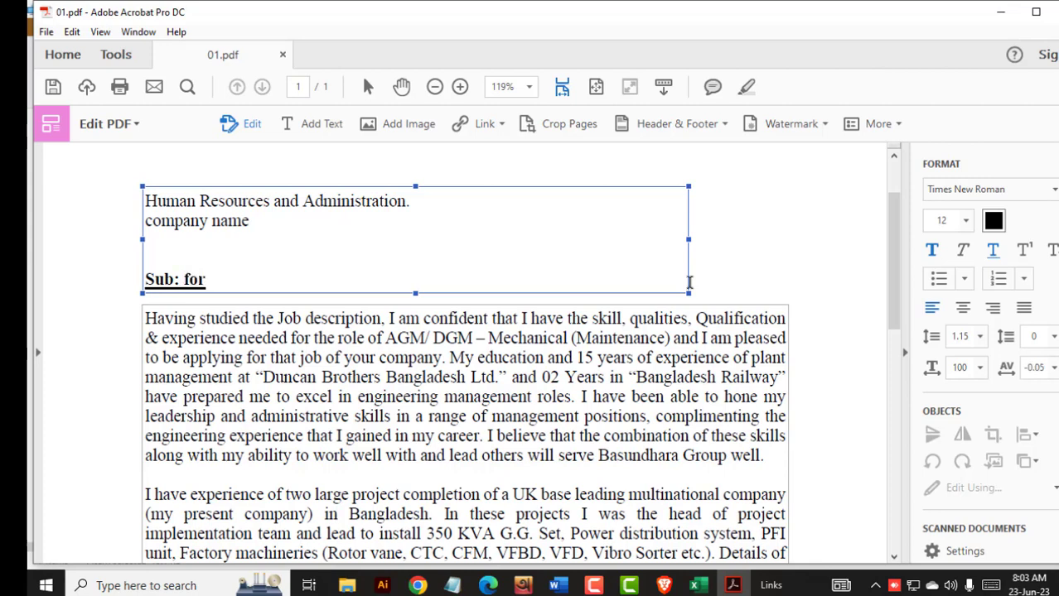
{"action": "type", "text": " the psot of"}
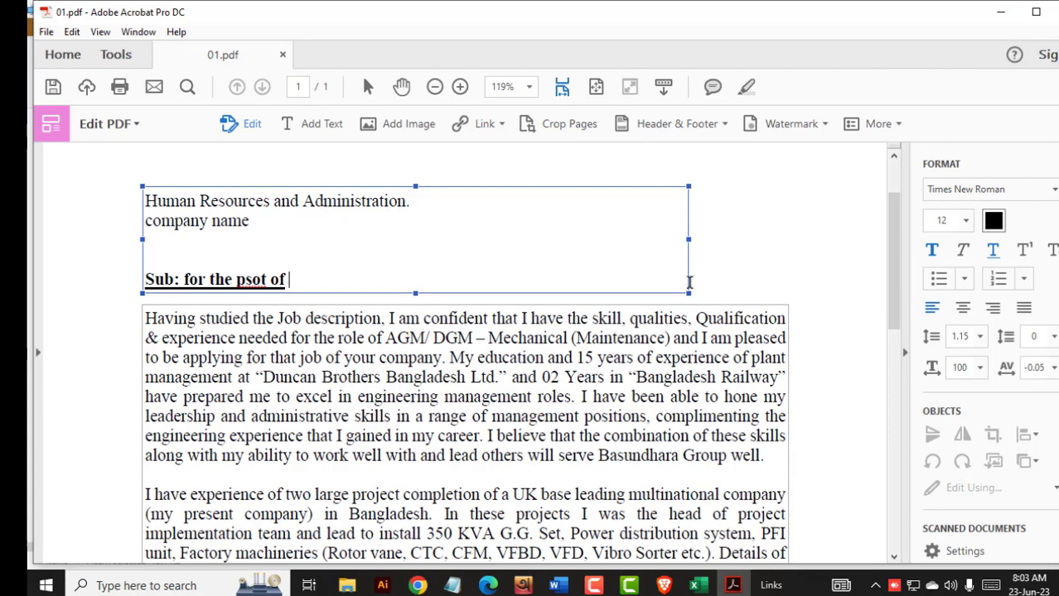
{"action": "right_click", "coordinate": [259, 282]}
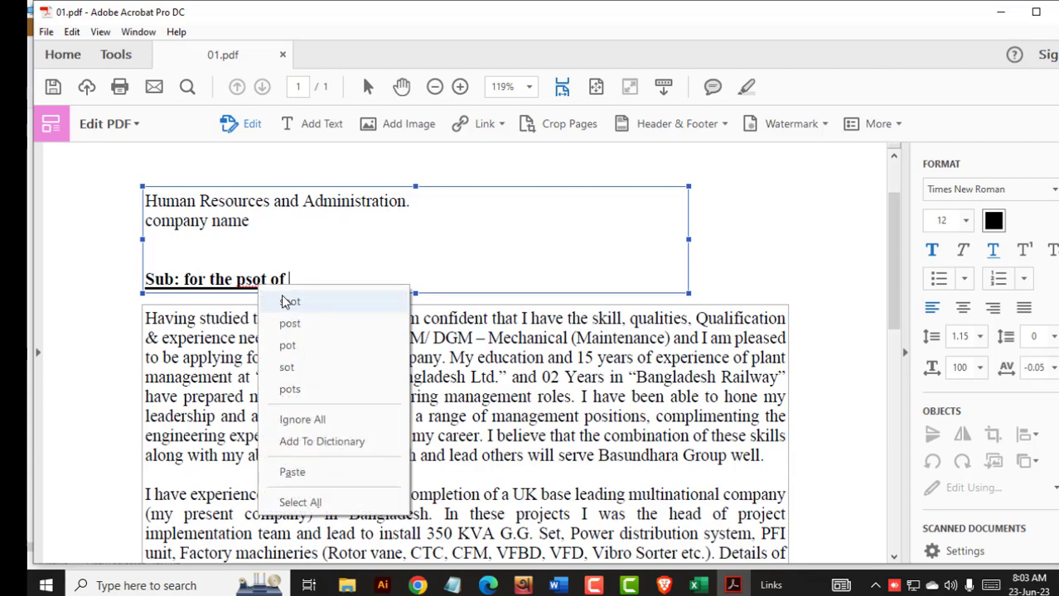
{"action": "left_click", "coordinate": [290, 323]}
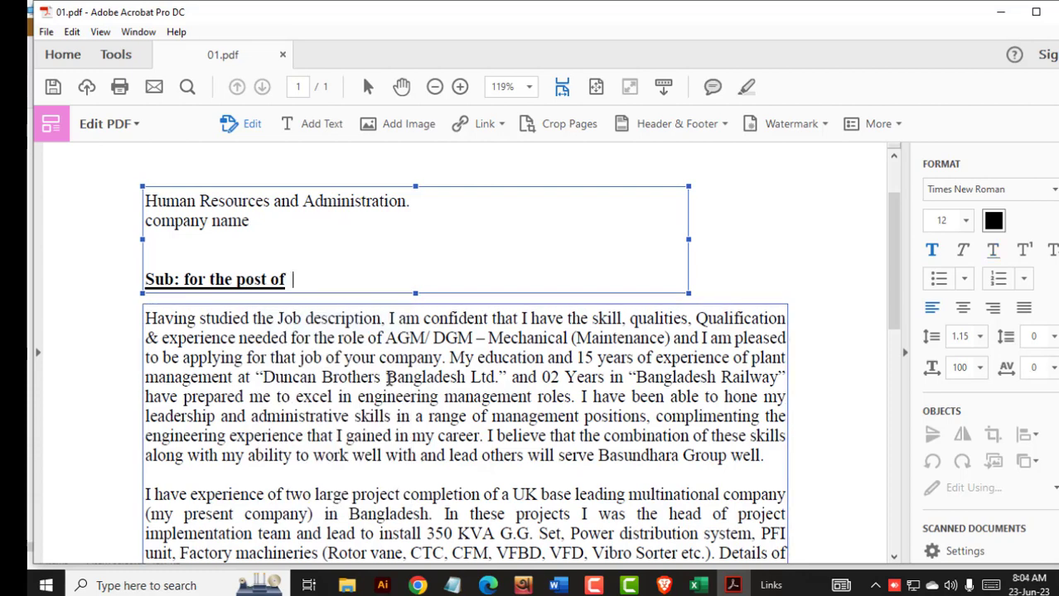
- Widen the subject text box, type test letters into it, then narrow it back
{"action": "scroll", "coordinate": [390, 380], "scroll_direction": "down", "scroll_amount": 3}
{"action": "scroll", "coordinate": [393, 378], "scroll_direction": "up", "scroll_amount": 5}
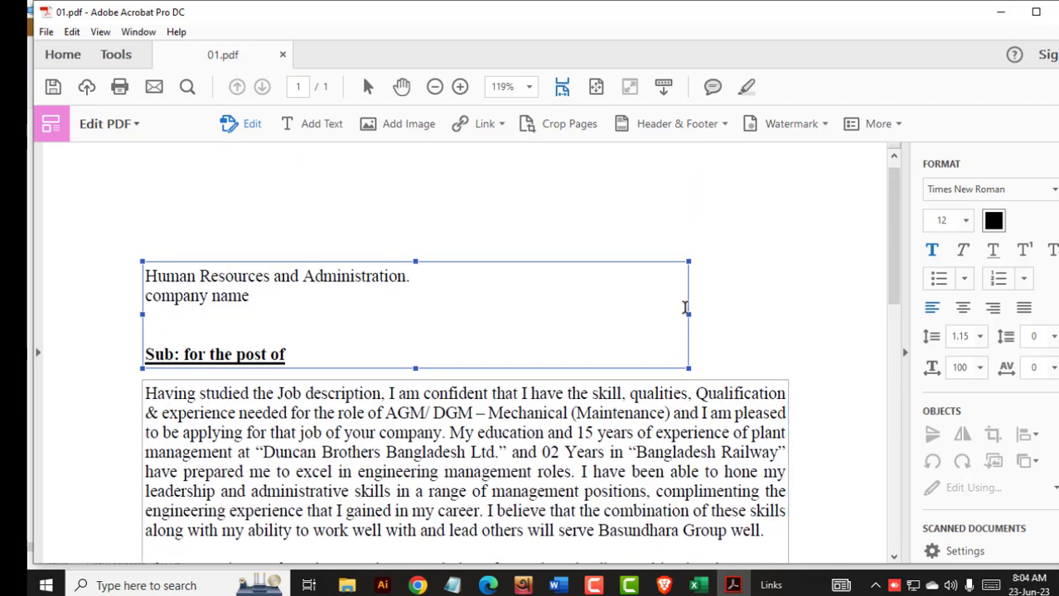
{"action": "left_click", "coordinate": [705, 315]}
{"action": "left_click_drag", "start_coordinate": [705, 315], "coordinate": [796, 314]}
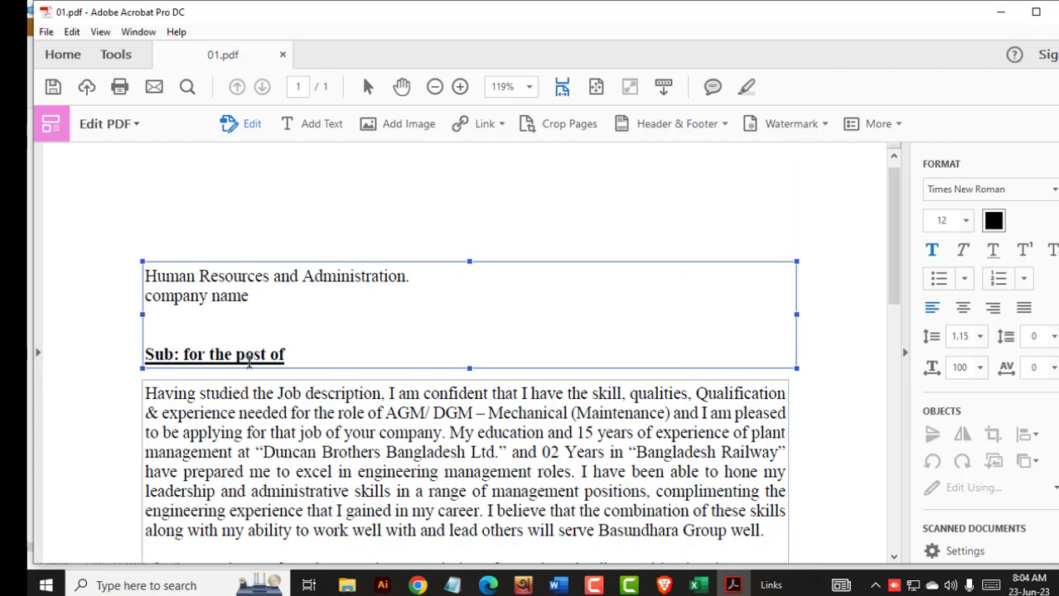
{"action": "type", "text": "dfffffffffffffffffffff"}
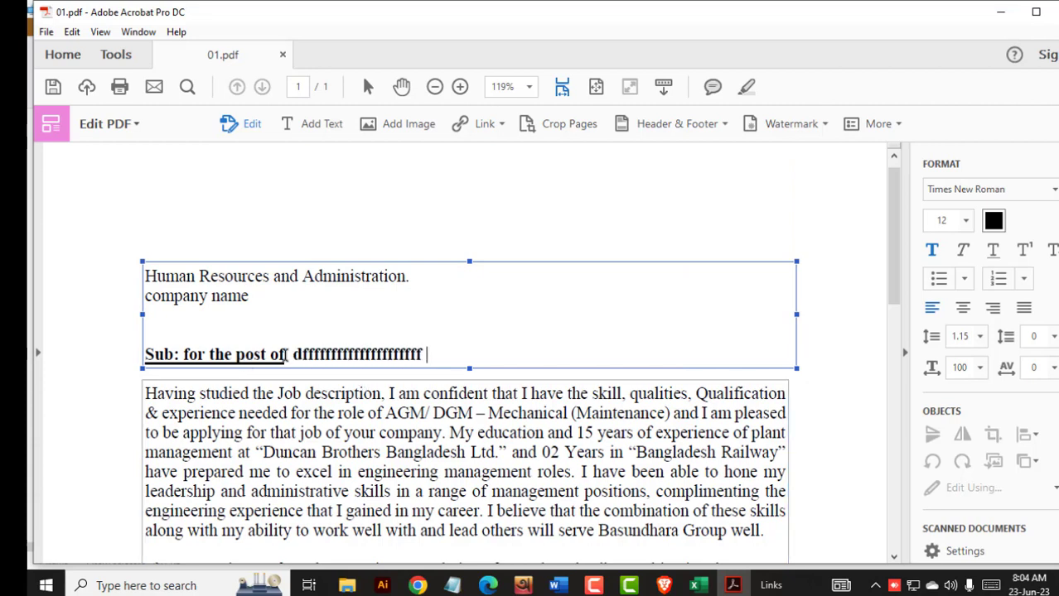
{"action": "type", "text": "fffffffsfesewrewr"}
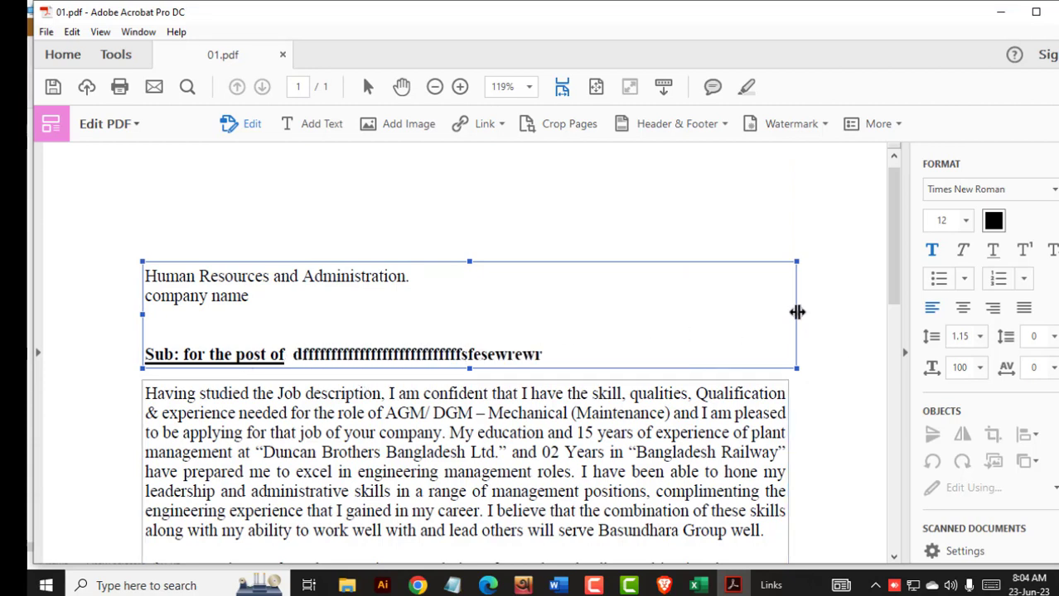
{"action": "left_click_drag", "start_coordinate": [796, 314], "coordinate": [562, 317]}
{"action": "scroll", "coordinate": [530, 315], "scroll_direction": "down", "scroll_amount": 12}
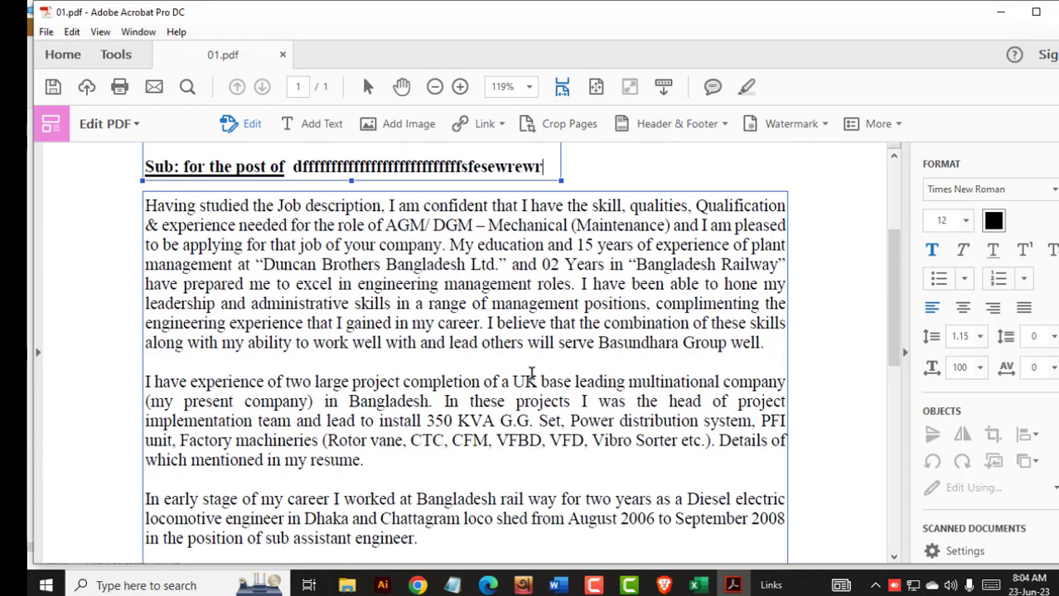
{"action": "scroll", "coordinate": [486, 379], "scroll_direction": "down", "scroll_amount": 5}
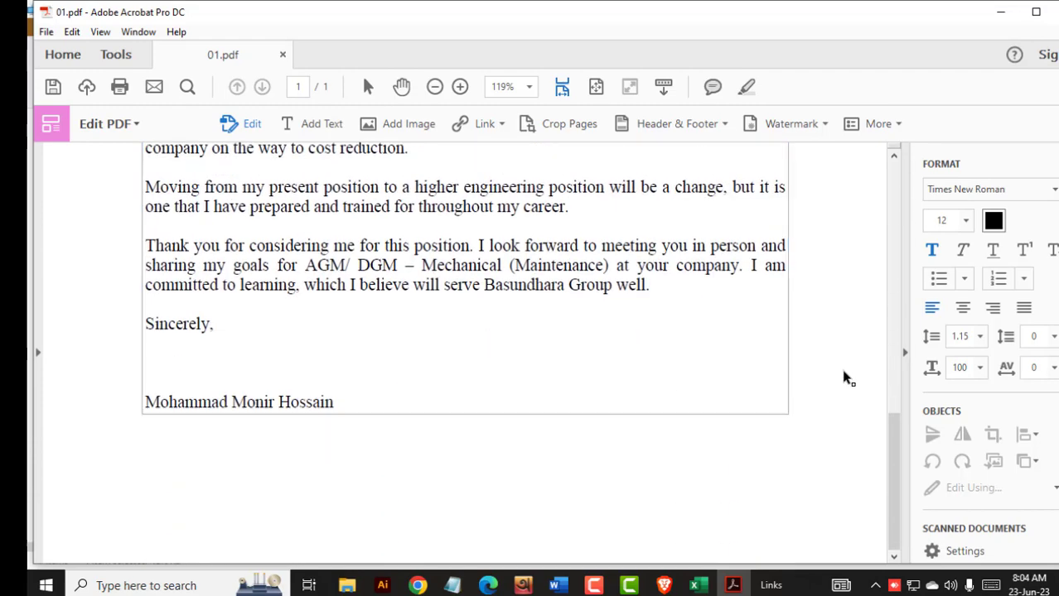
- Exit text editing and open the Fill & Sign tools from Tools
{"action": "left_click", "coordinate": [1055, 124]}
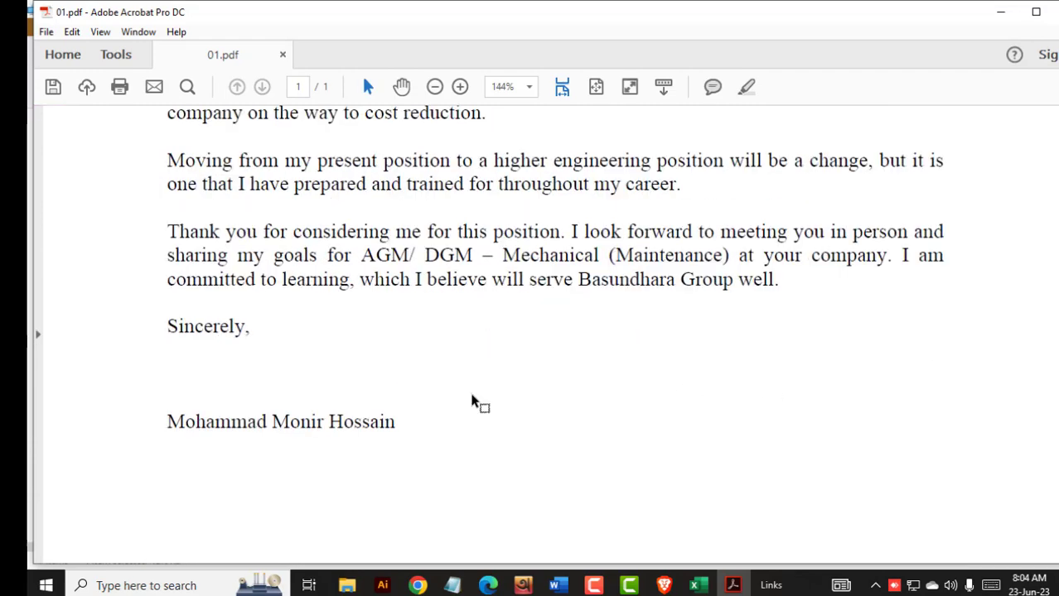
{"action": "scroll", "coordinate": [280, 388], "scroll_direction": "up", "scroll_amount": 1}
{"action": "scroll", "coordinate": [279, 388], "scroll_direction": "up", "scroll_amount": 1}
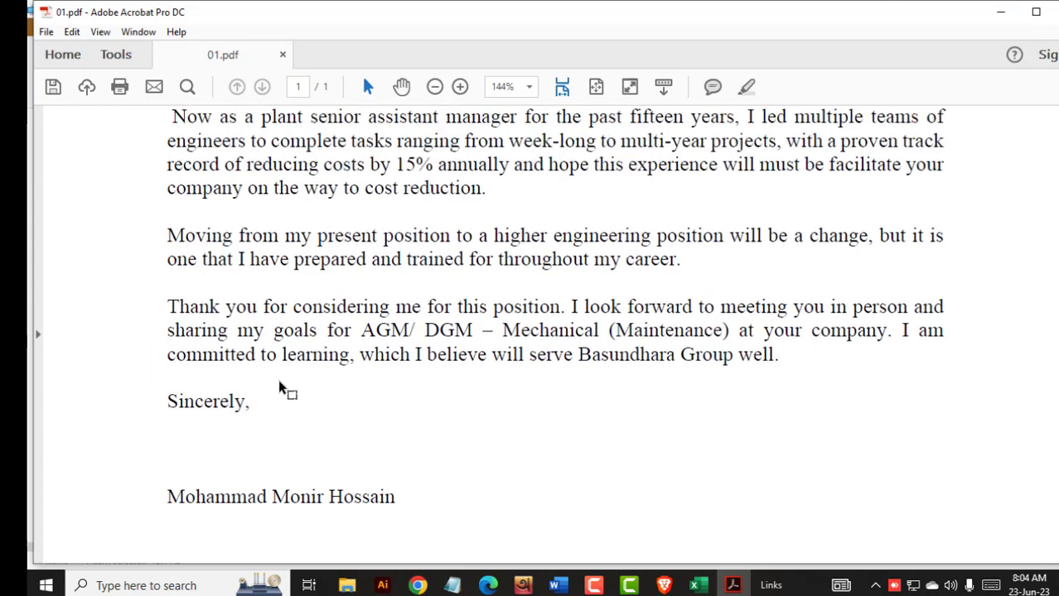
{"action": "scroll", "coordinate": [279, 388], "scroll_direction": "down", "scroll_amount": 1}
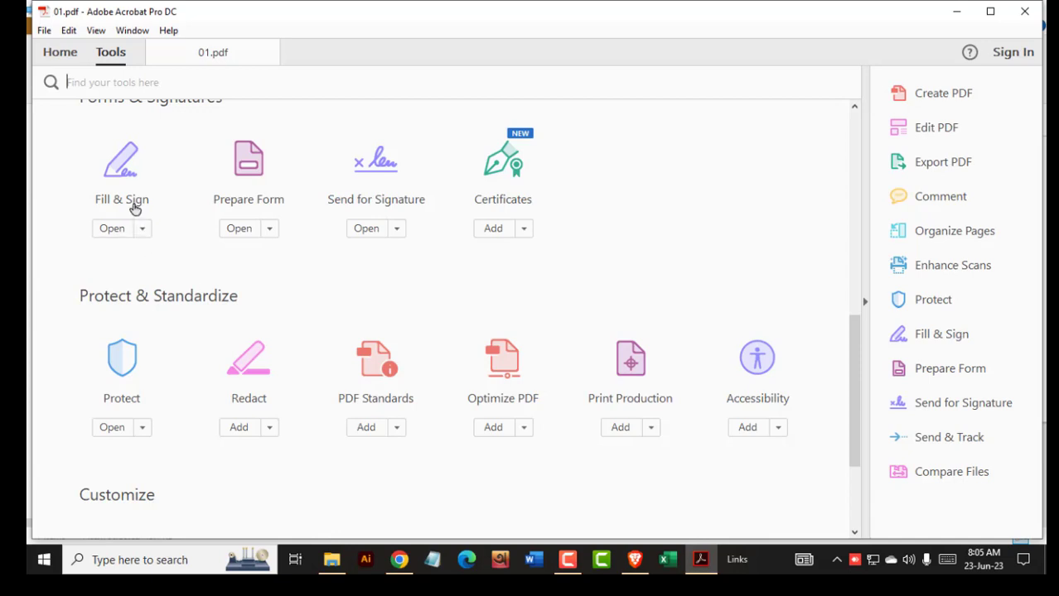
{"action": "left_click", "coordinate": [132, 205]}
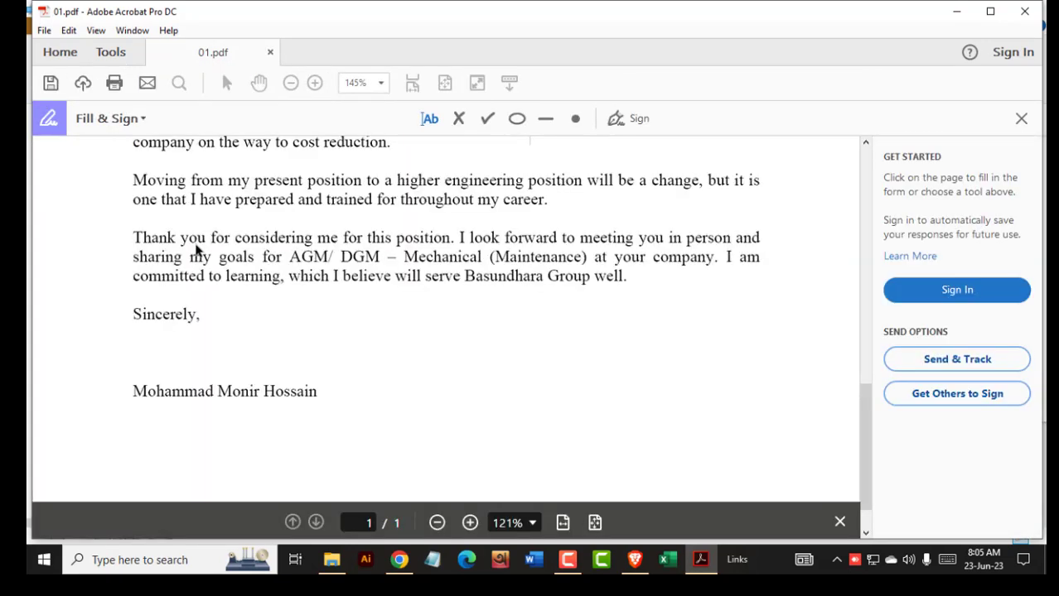
- Delete the old saved signature and place newly typed initials below 'Sincerely,'
{"action": "left_click", "coordinate": [839, 525]}
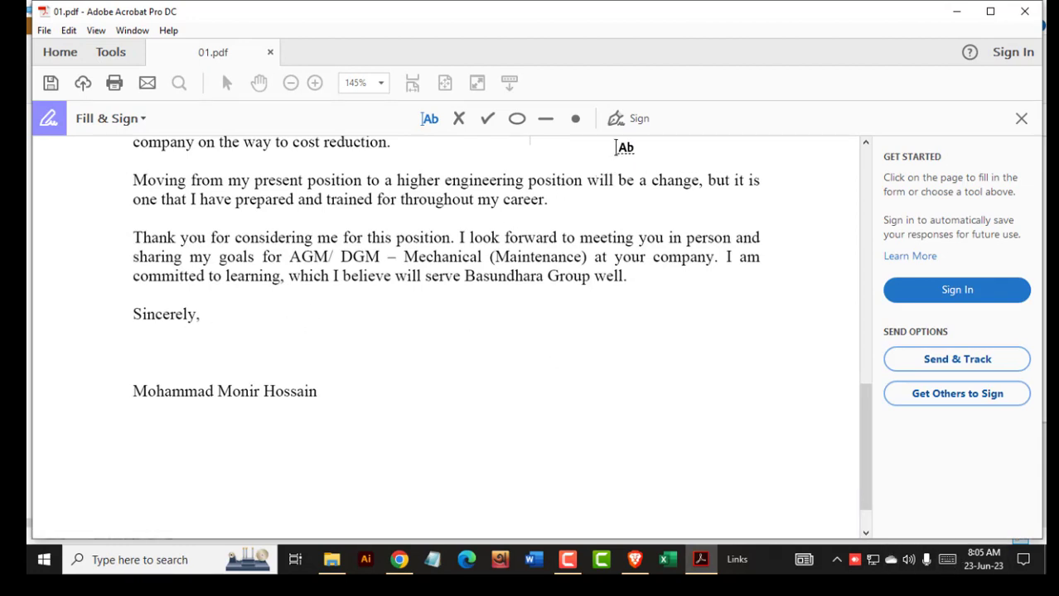
{"action": "left_click", "coordinate": [631, 121]}
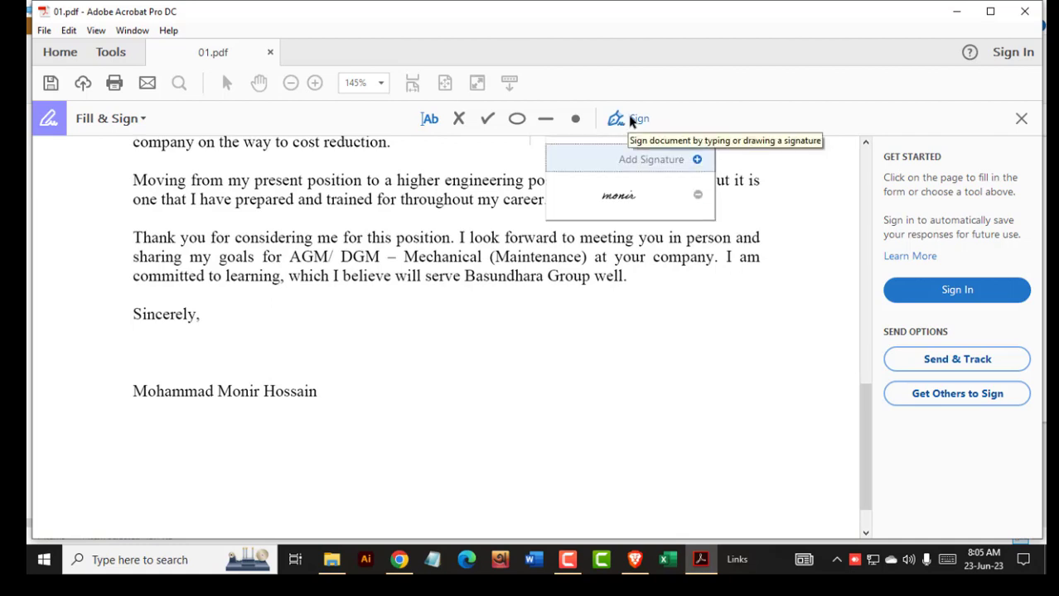
{"action": "left_click", "coordinate": [697, 195]}
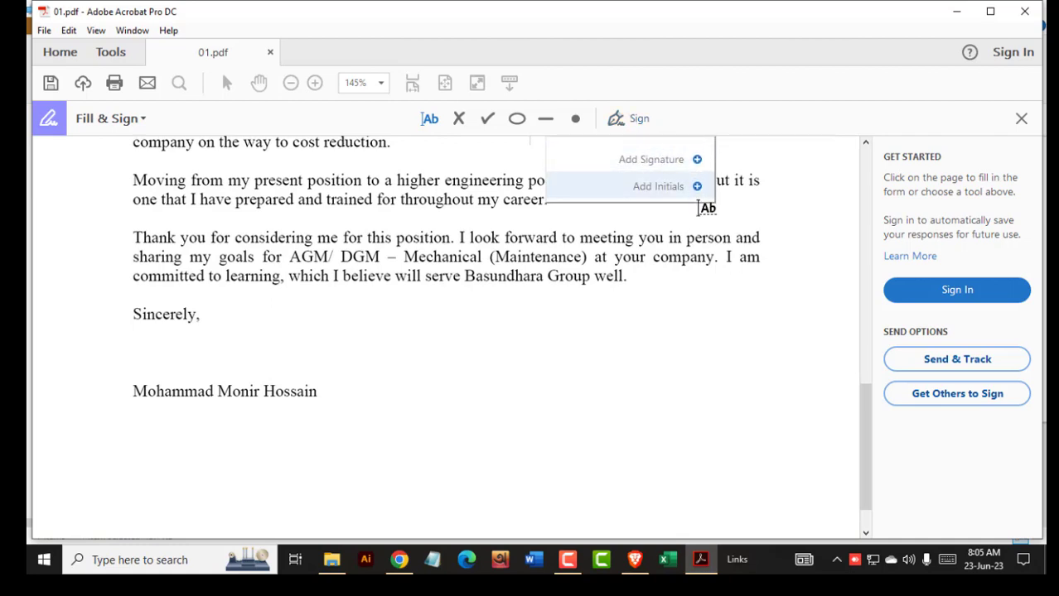
{"action": "left_click", "coordinate": [667, 189]}
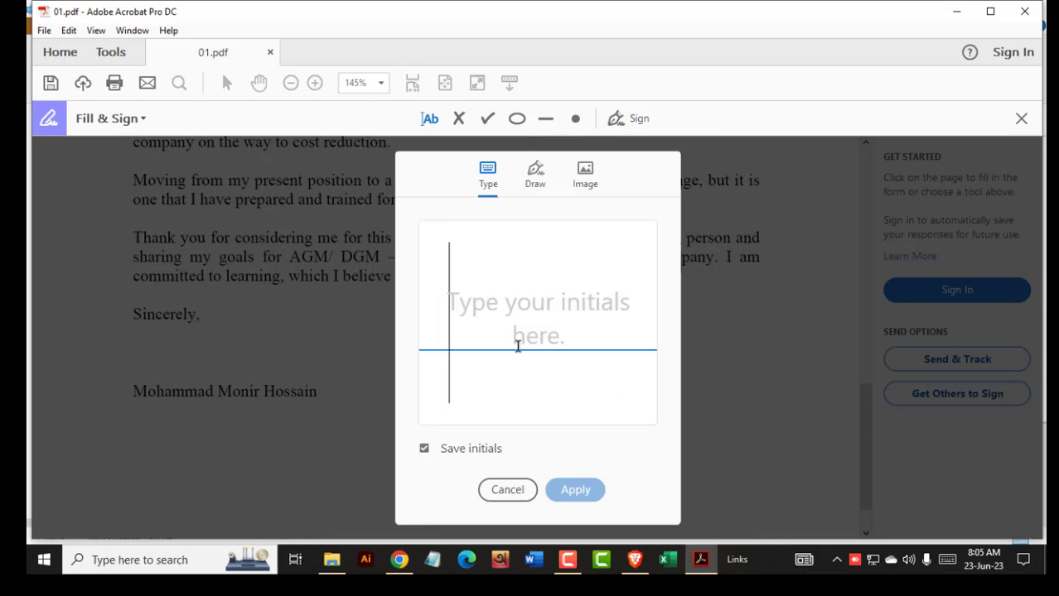
{"action": "type", "text": "Mo"}
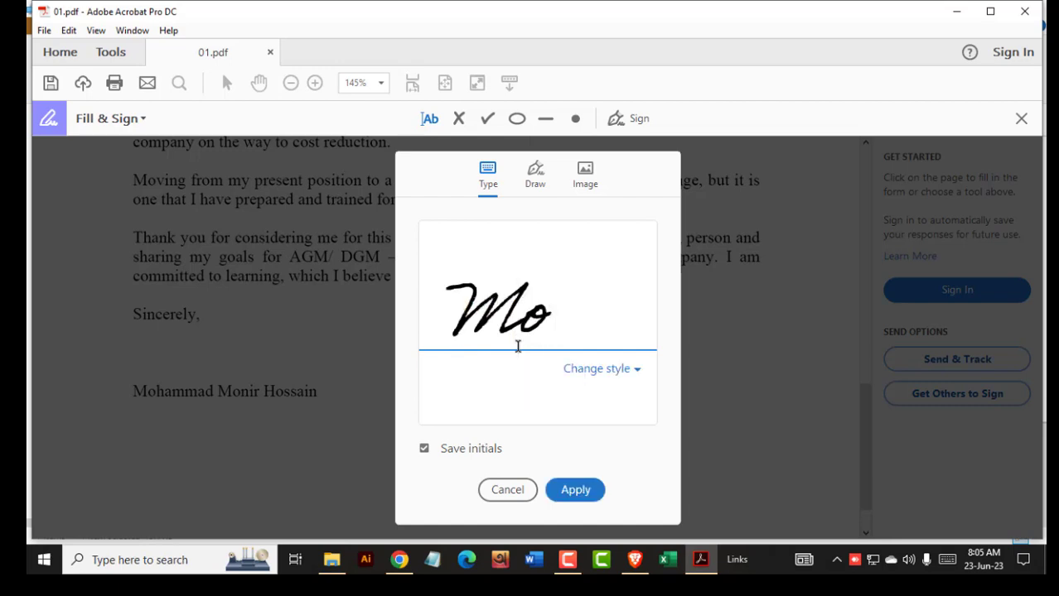
{"action": "type", "text": "nir"}
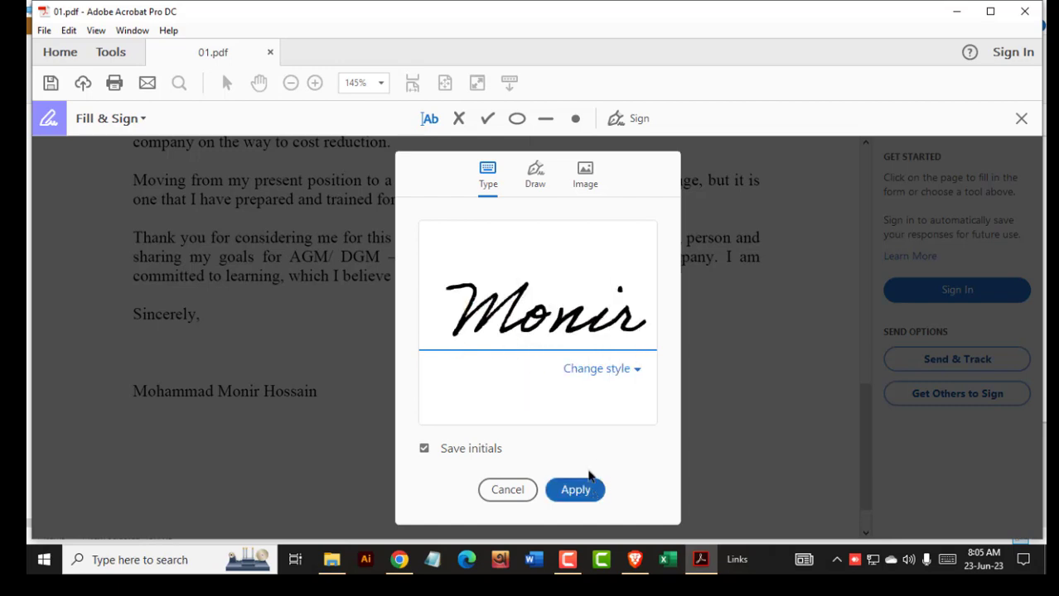
{"action": "left_click", "coordinate": [590, 474]}
{"action": "left_click", "coordinate": [152, 340]}
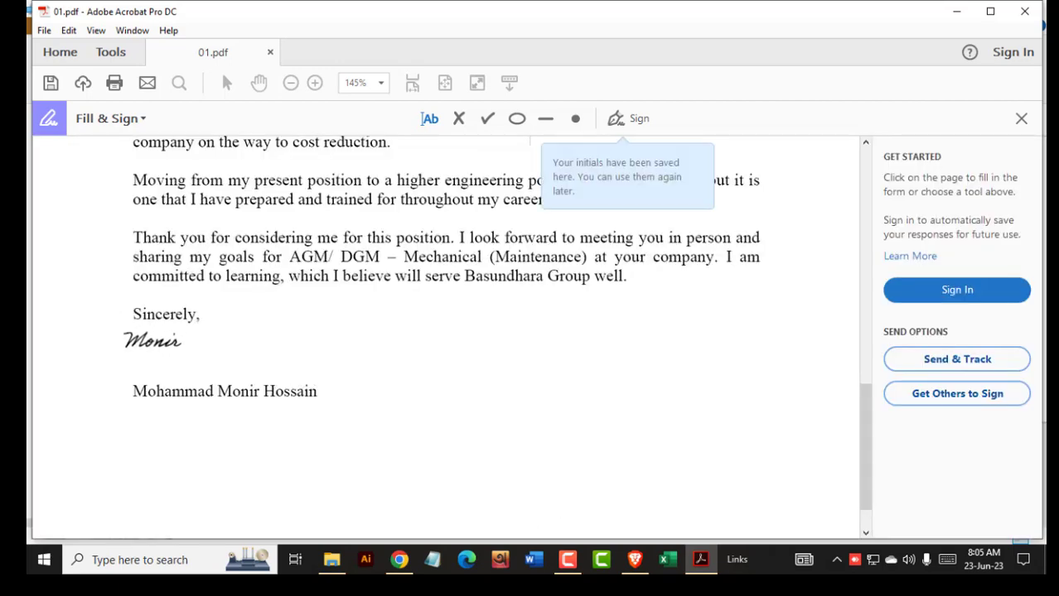
{"action": "left_click", "coordinate": [155, 339]}
- Resize the placed initials, then delete them from the letter
{"action": "left_click_drag", "start_coordinate": [195, 368], "coordinate": [222, 385]}
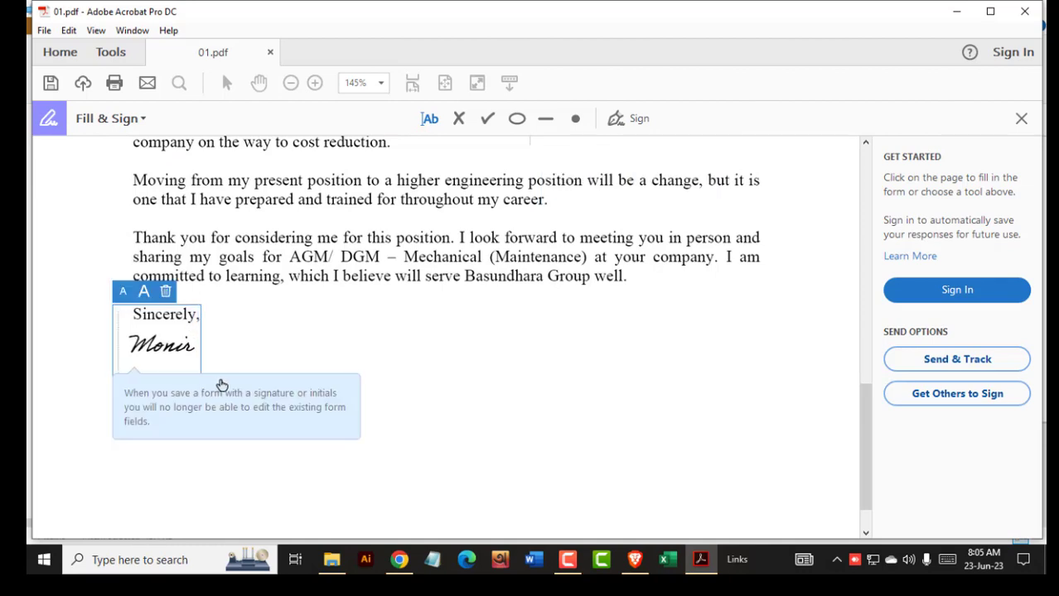
{"action": "left_click", "coordinate": [270, 343]}
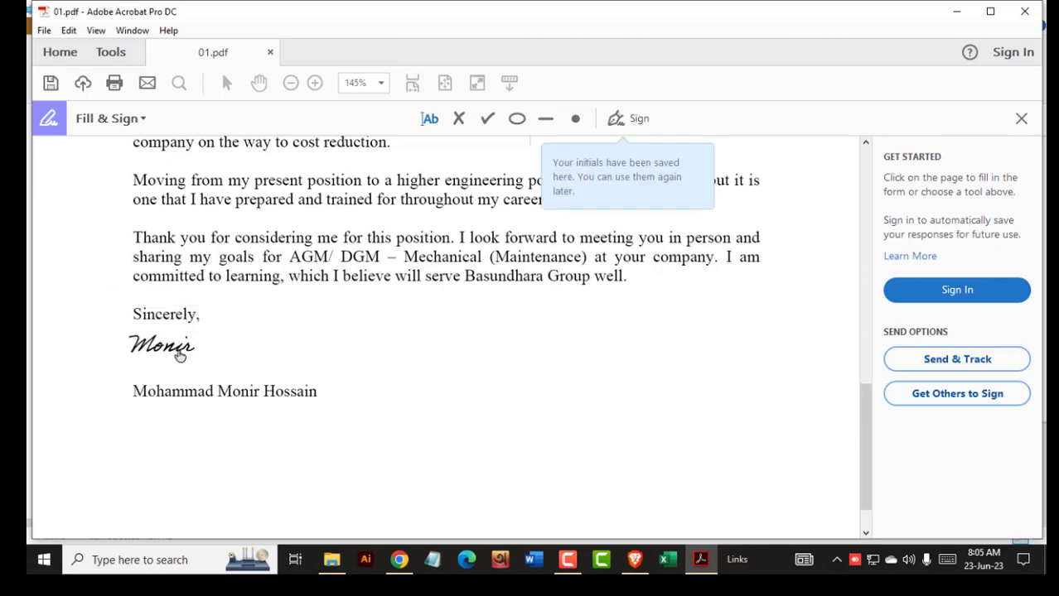
{"action": "left_click", "coordinate": [180, 355]}
{"action": "left_click", "coordinate": [166, 294]}
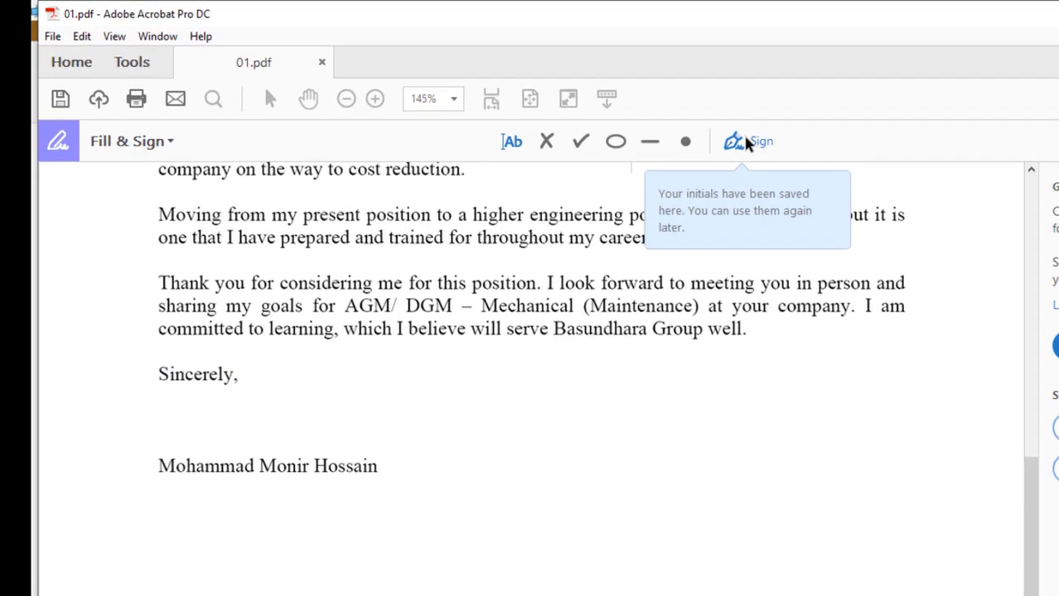
- Add the Sign image file as a signature and place it below 'Sincerely,'
{"action": "left_click", "coordinate": [627, 121]}
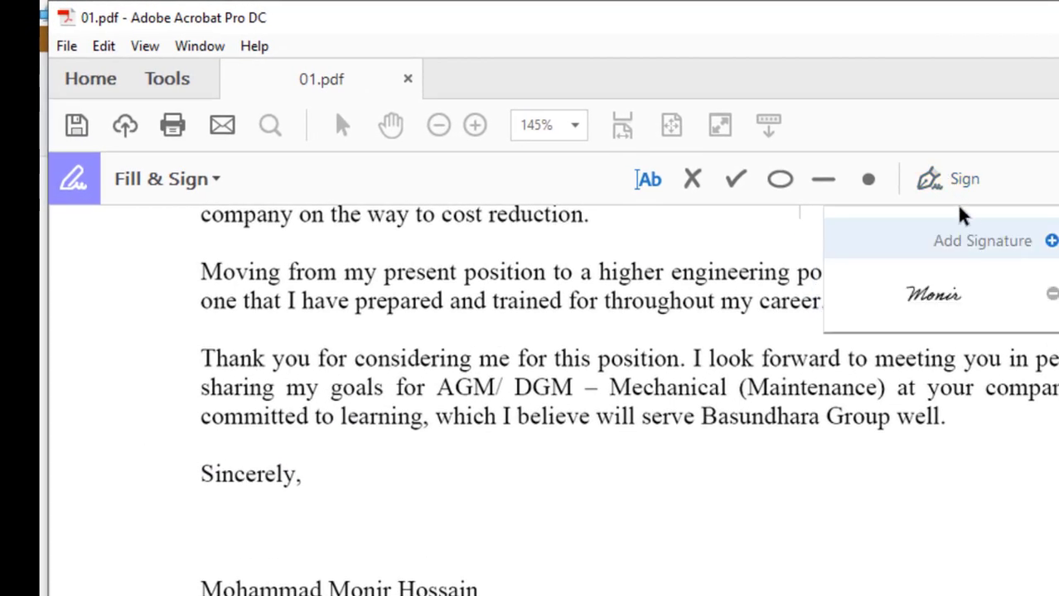
{"action": "left_click", "coordinate": [1049, 245]}
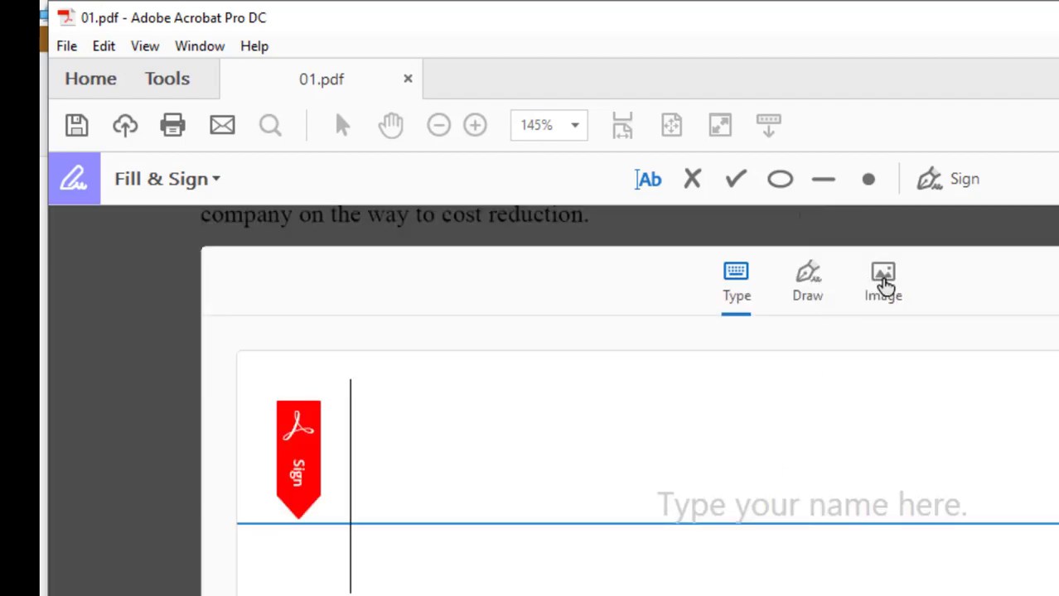
{"action": "left_click", "coordinate": [881, 284]}
{"action": "left_click", "coordinate": [784, 489]}
{"action": "left_click", "coordinate": [369, 222]}
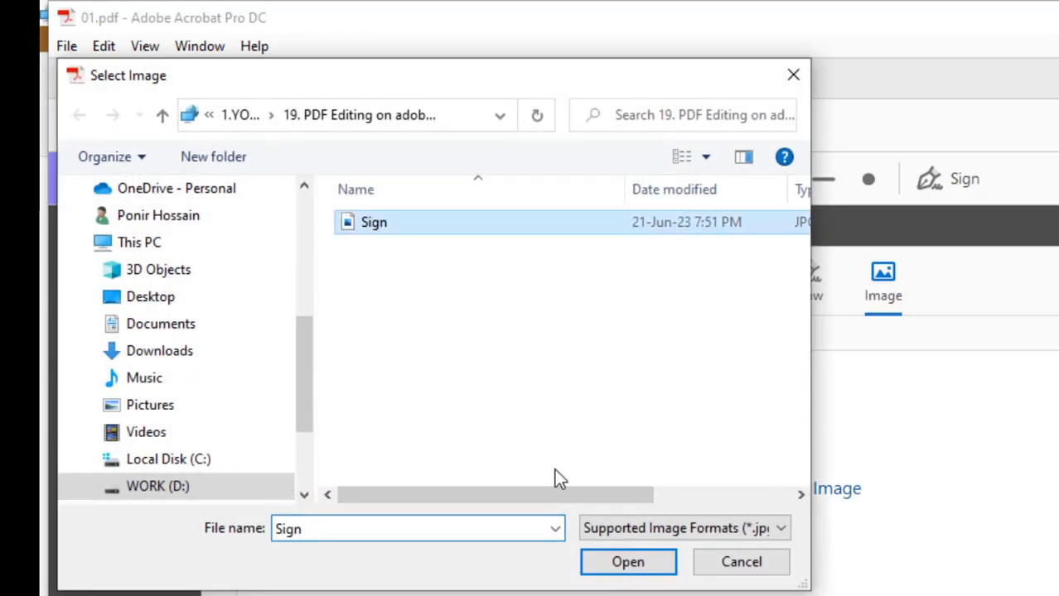
{"action": "left_click", "coordinate": [667, 562]}
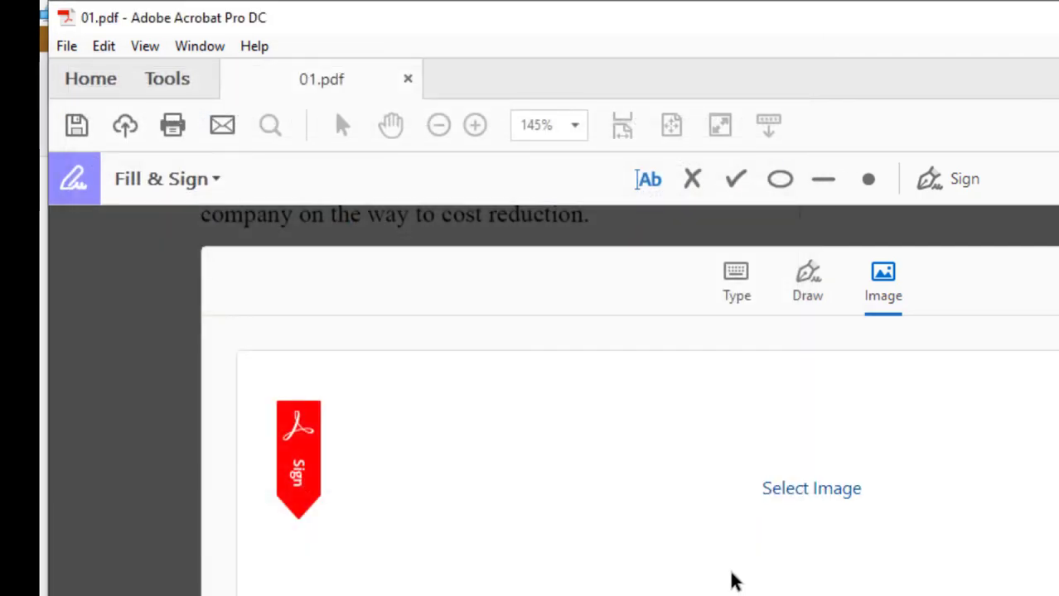
{"action": "key", "text": "Return"}
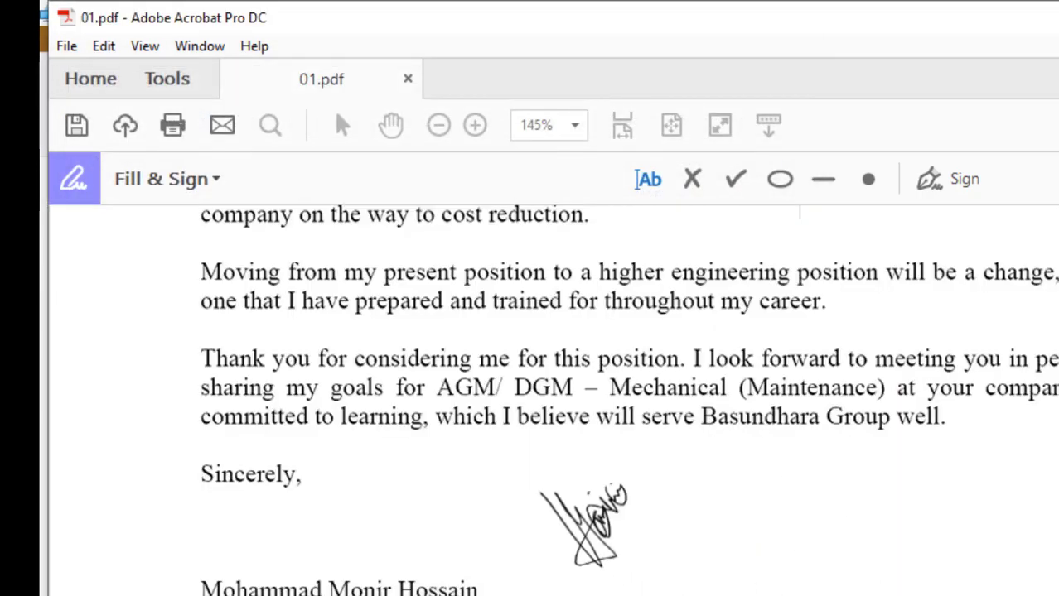
{"action": "left_click", "coordinate": [265, 534]}
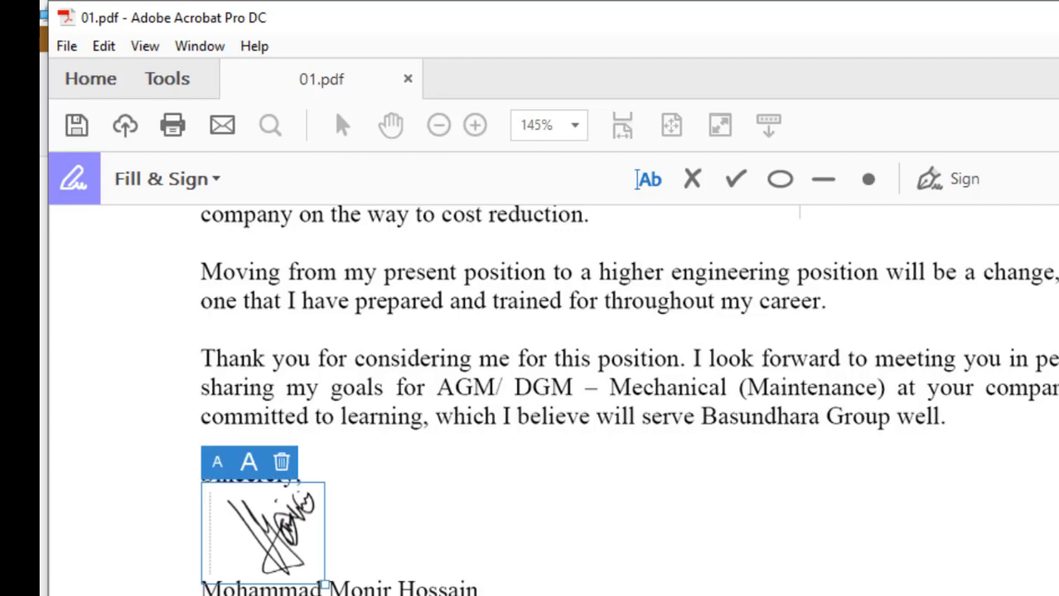
{"action": "left_click", "coordinate": [664, 566]}
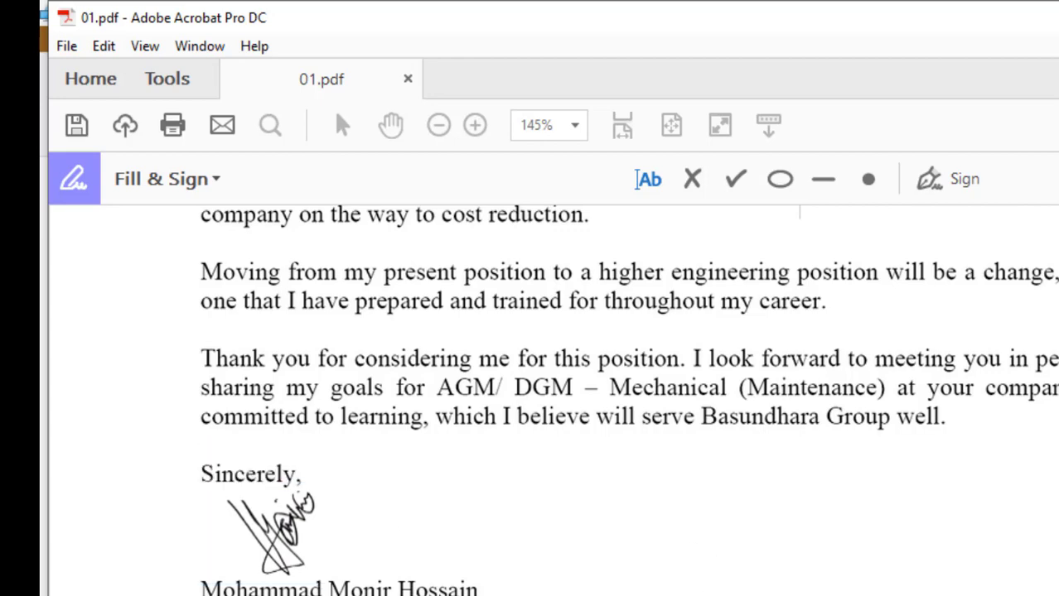
- Close the Fill & Sign toolbar and scroll the page to check the signature
{"action": "left_click", "coordinate": [1058, 179]}
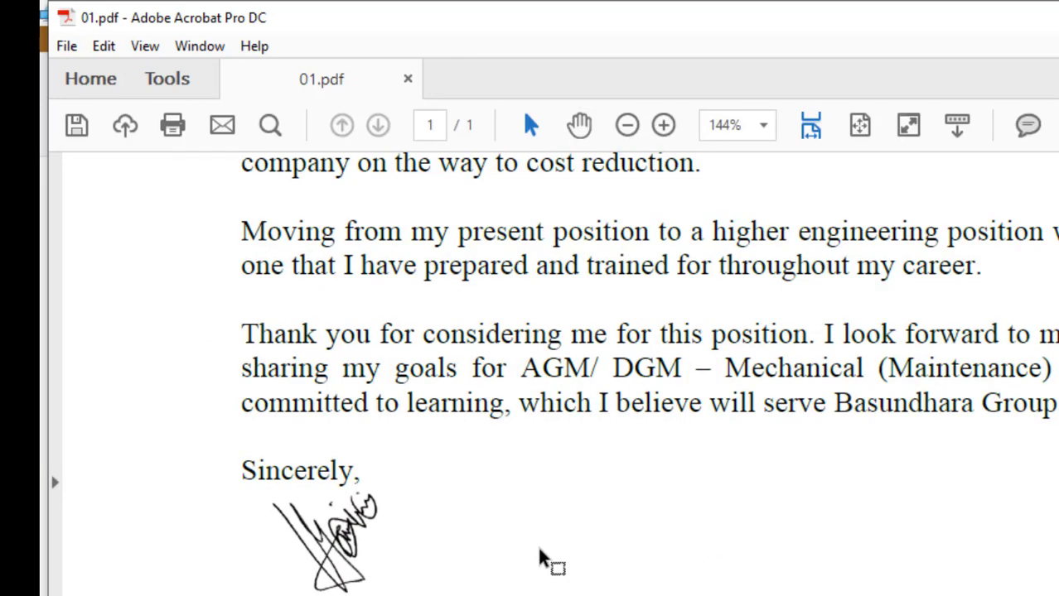
{"action": "scroll", "coordinate": [543, 559], "scroll_direction": "up", "scroll_amount": 3}
{"action": "scroll", "coordinate": [539, 548], "scroll_direction": "down", "scroll_amount": 3}
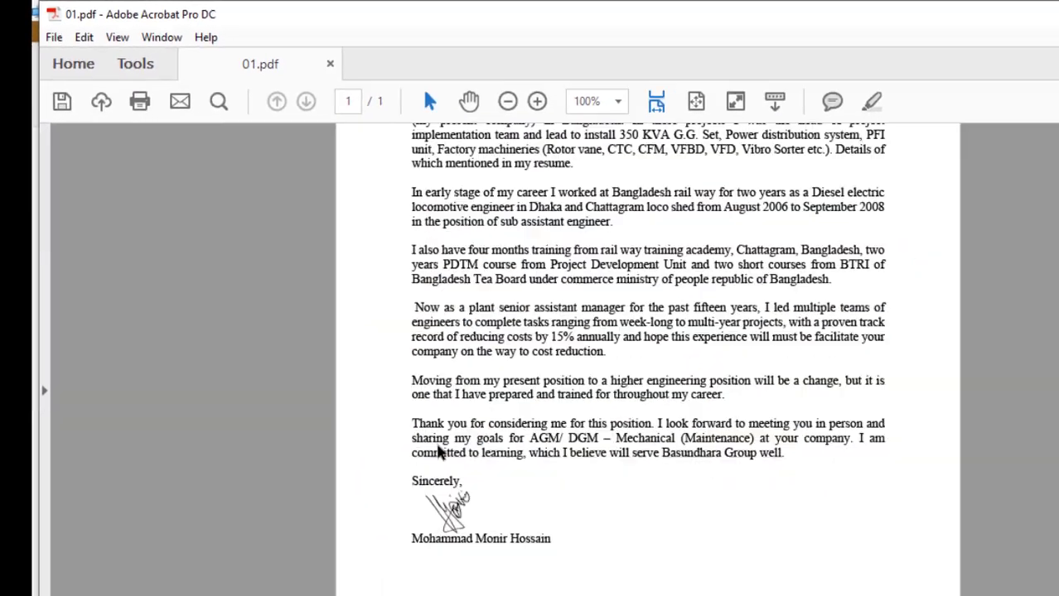
{"action": "scroll", "coordinate": [875, 584], "scroll_direction": "up", "scroll_amount": 5}
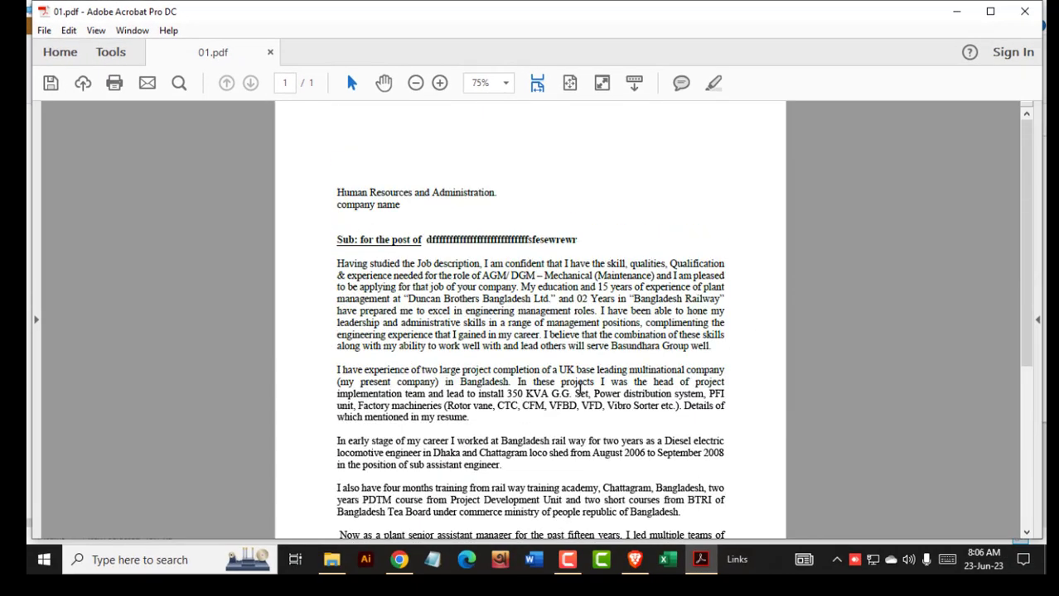
{"action": "scroll", "coordinate": [580, 385], "scroll_direction": "down", "scroll_amount": 7}
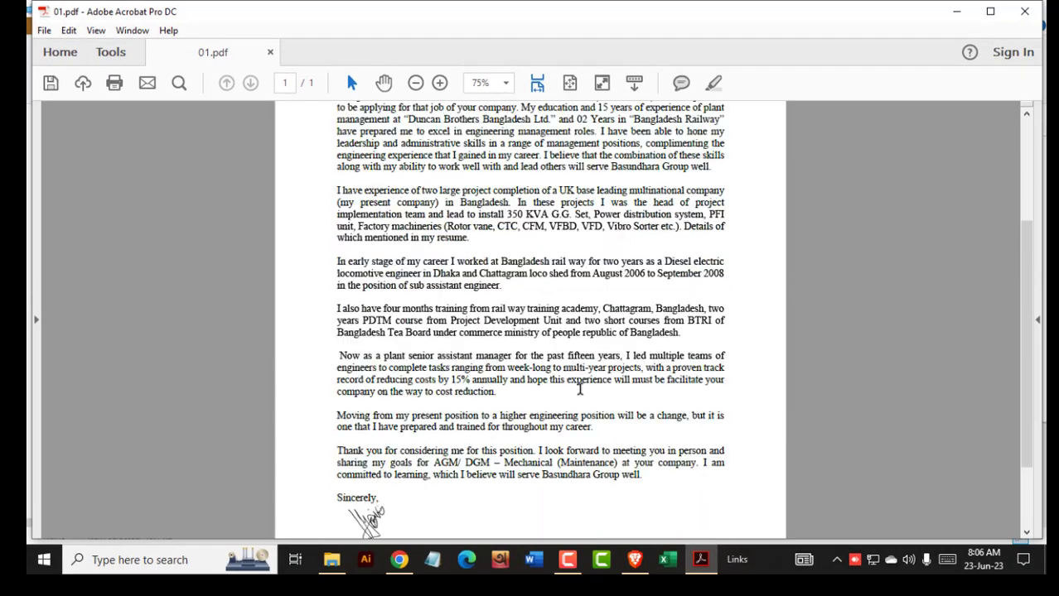
{"action": "scroll", "coordinate": [580, 385], "scroll_direction": "up", "scroll_amount": 7}
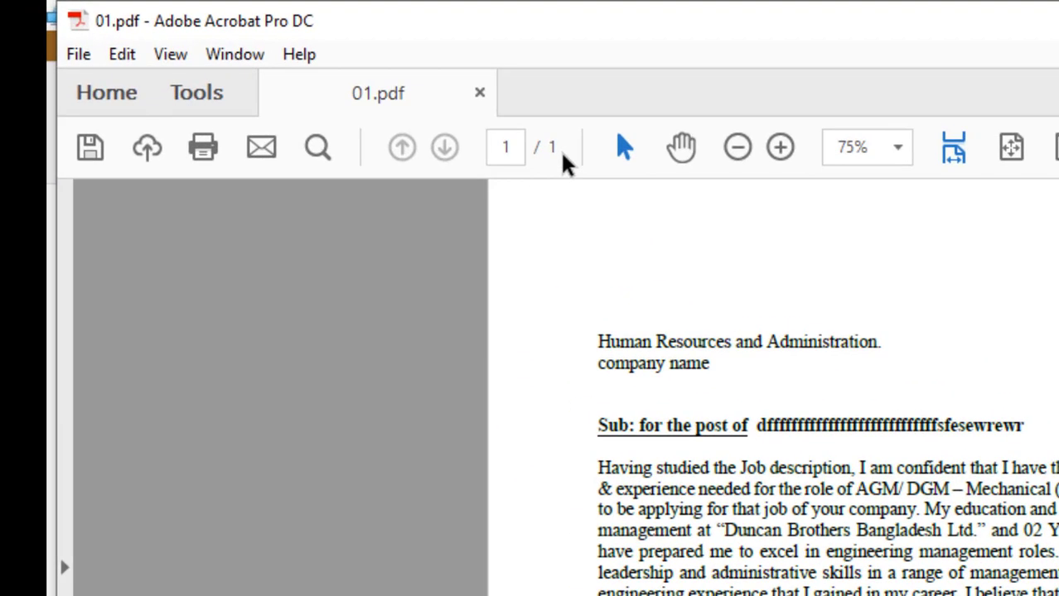
{"action": "scroll", "coordinate": [580, 385], "scroll_direction": "down", "scroll_amount": 7}
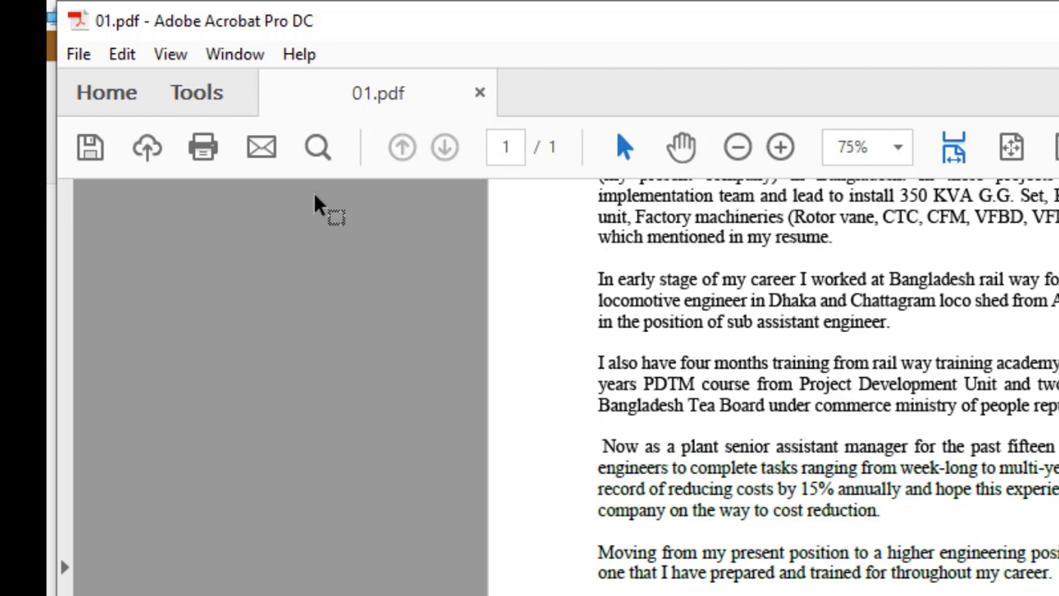
- Show the Tools centre and scroll through its tool categories
{"action": "left_click", "coordinate": [199, 93]}
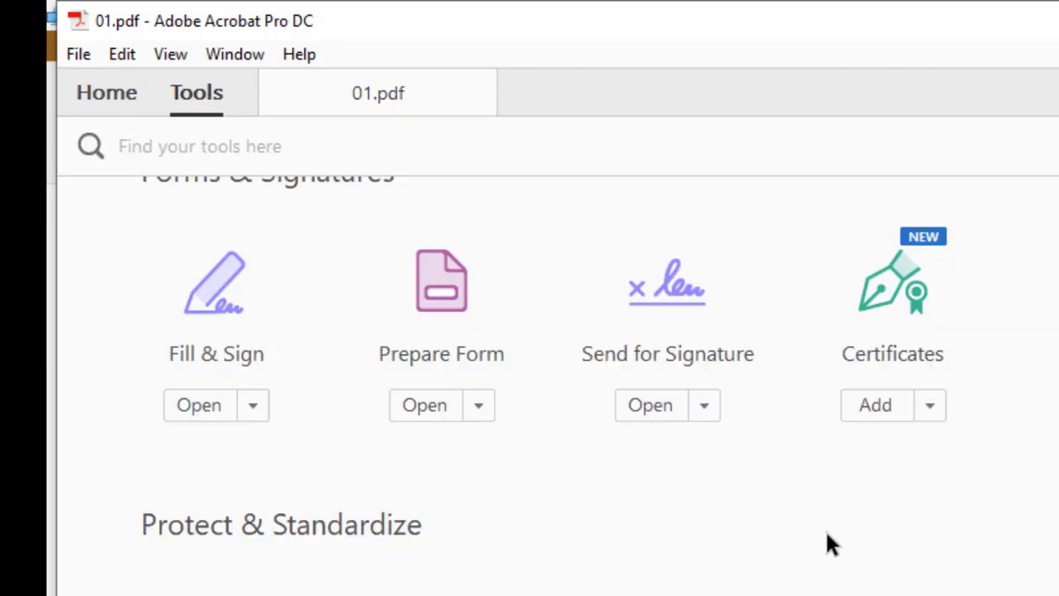
{"action": "scroll", "coordinate": [800, 531], "scroll_direction": "up", "scroll_amount": 3}
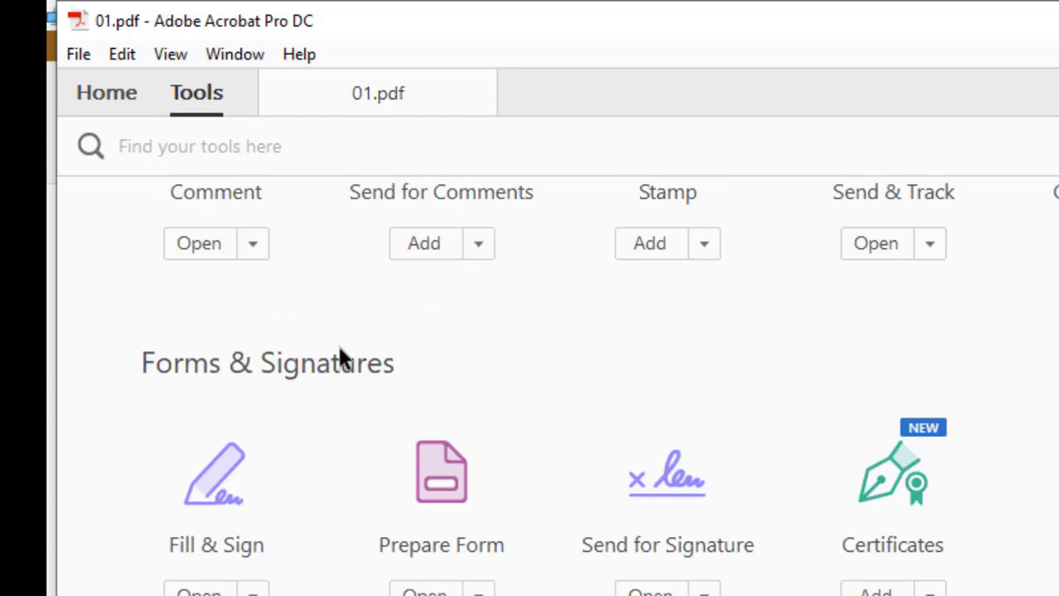
{"action": "scroll", "coordinate": [356, 373], "scroll_direction": "up", "scroll_amount": 3}
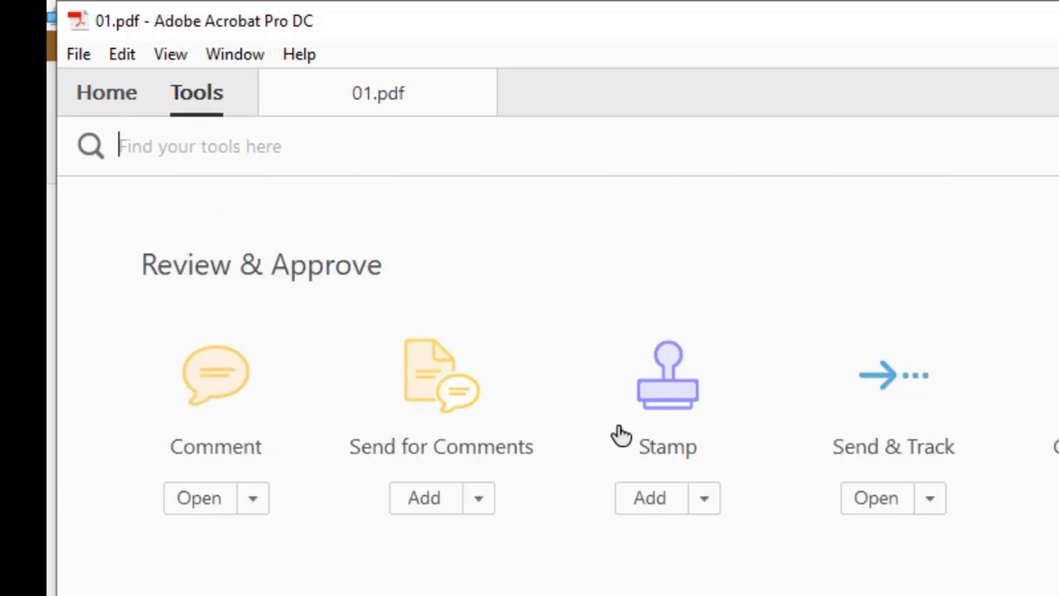
{"action": "scroll", "coordinate": [538, 515], "scroll_direction": "down", "scroll_amount": 5}
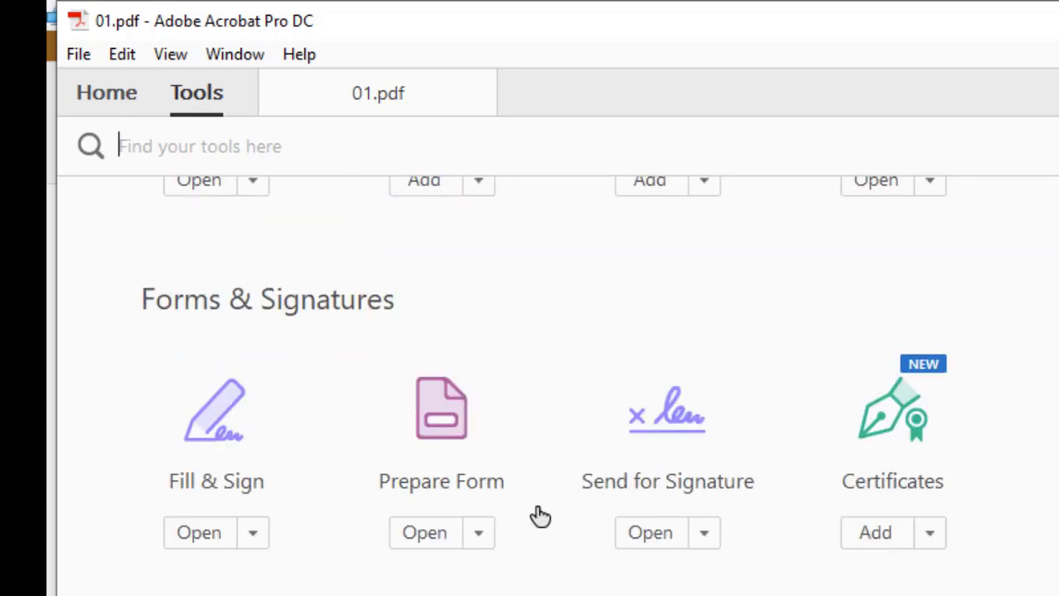
{"action": "scroll", "coordinate": [536, 510], "scroll_direction": "down", "scroll_amount": 5}
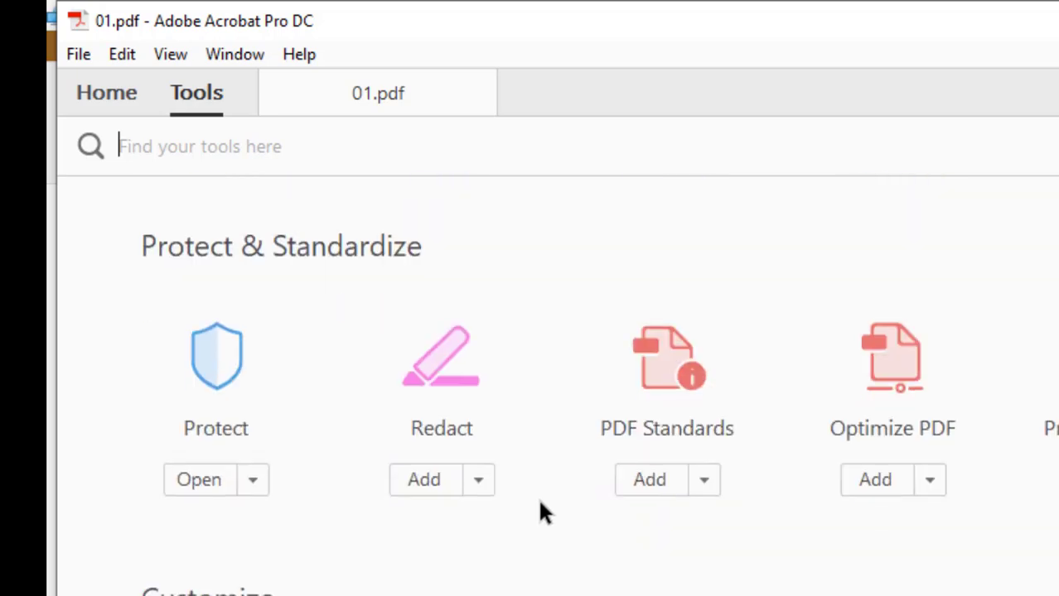
{"action": "scroll", "coordinate": [538, 498], "scroll_direction": "up", "scroll_amount": 4}
{"action": "scroll", "coordinate": [543, 508], "scroll_direction": "up", "scroll_amount": 4}
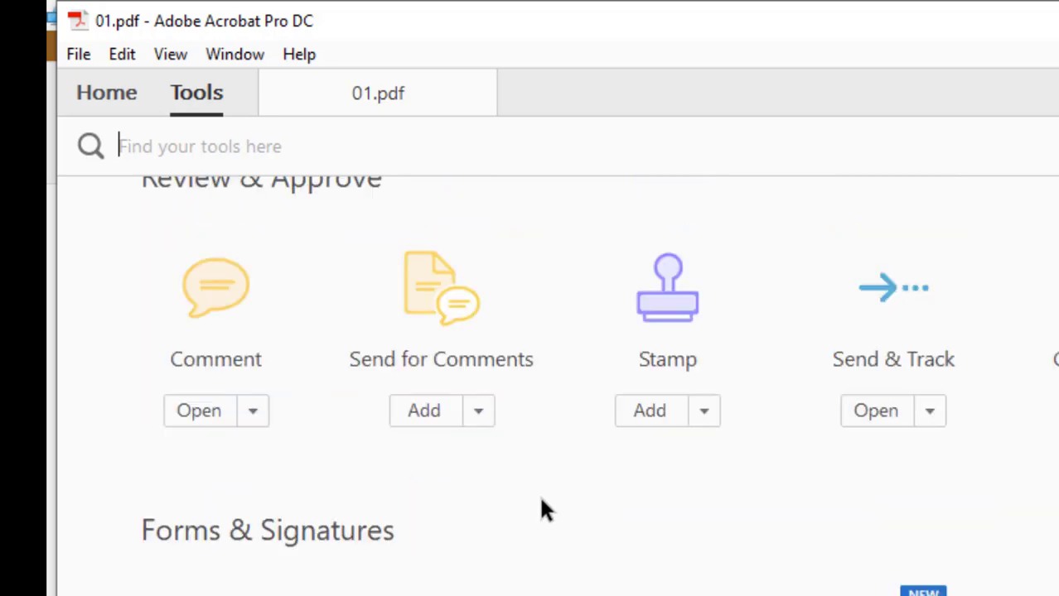
{"action": "scroll", "coordinate": [541, 500], "scroll_direction": "up", "scroll_amount": 5}
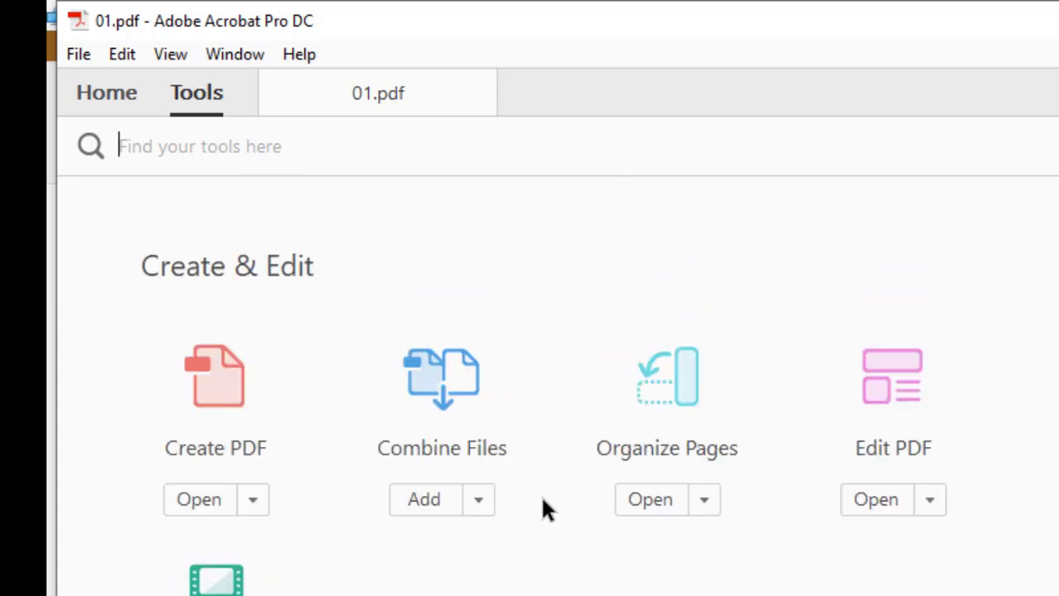
- In Organize Pages, insert files 02 and 11 after page 1
{"action": "left_click", "coordinate": [683, 389]}
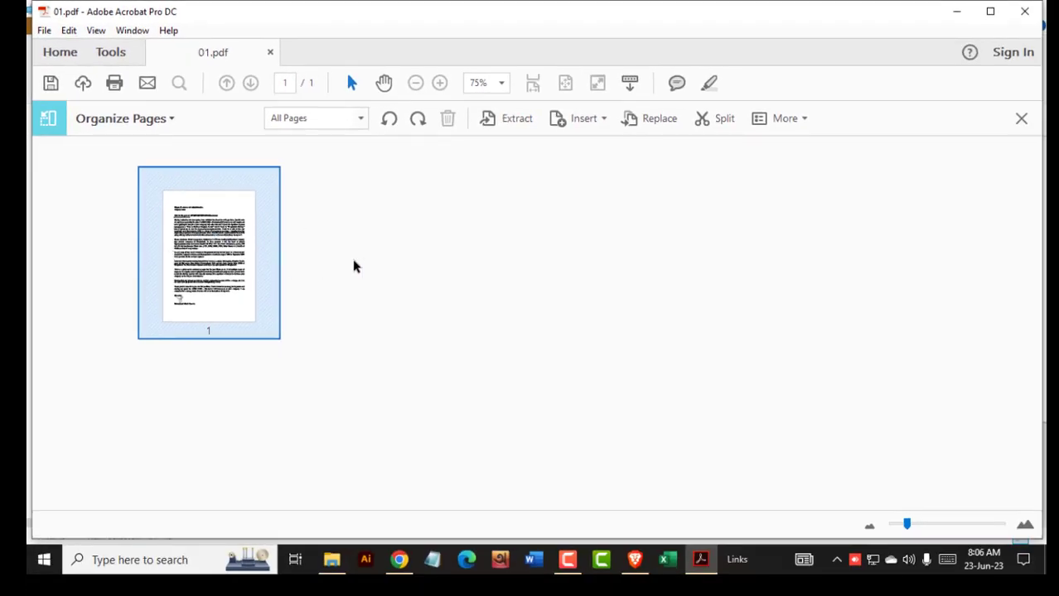
{"action": "mouse_move", "coordinate": [254, 292]}
{"action": "left_click", "coordinate": [590, 123]}
{"action": "left_click", "coordinate": [617, 145]}
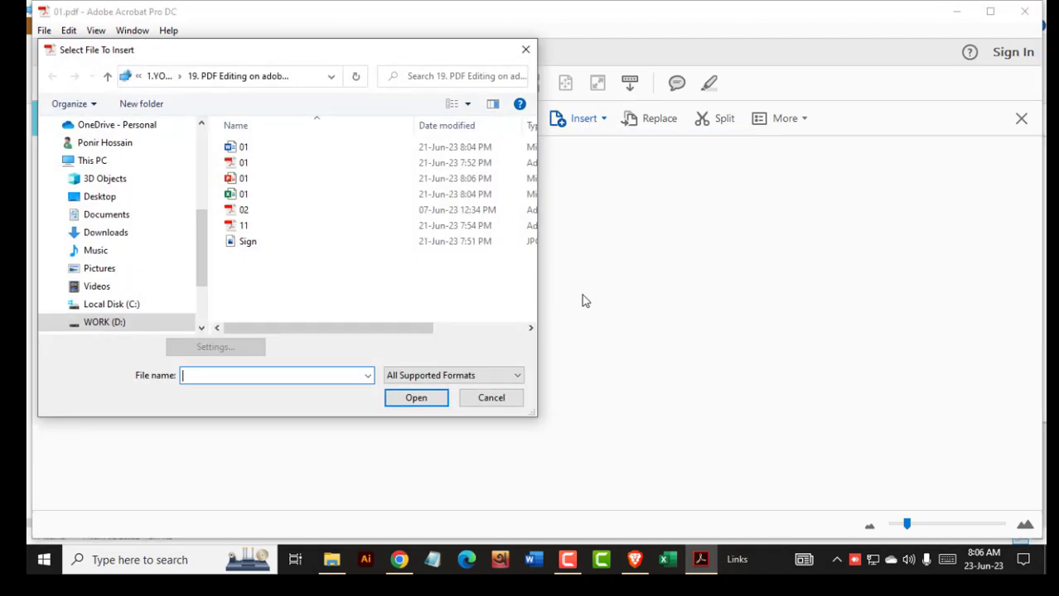
{"action": "left_click", "coordinate": [244, 212]}
{"action": "left_click", "coordinate": [244, 225], "text": "ctrl"}
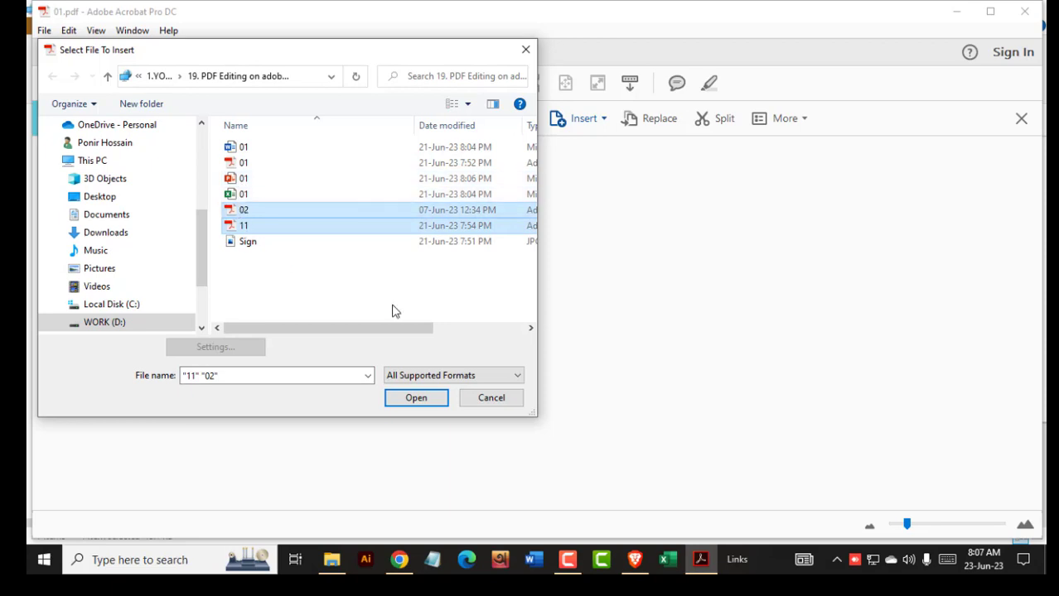
{"action": "left_click", "coordinate": [432, 400]}
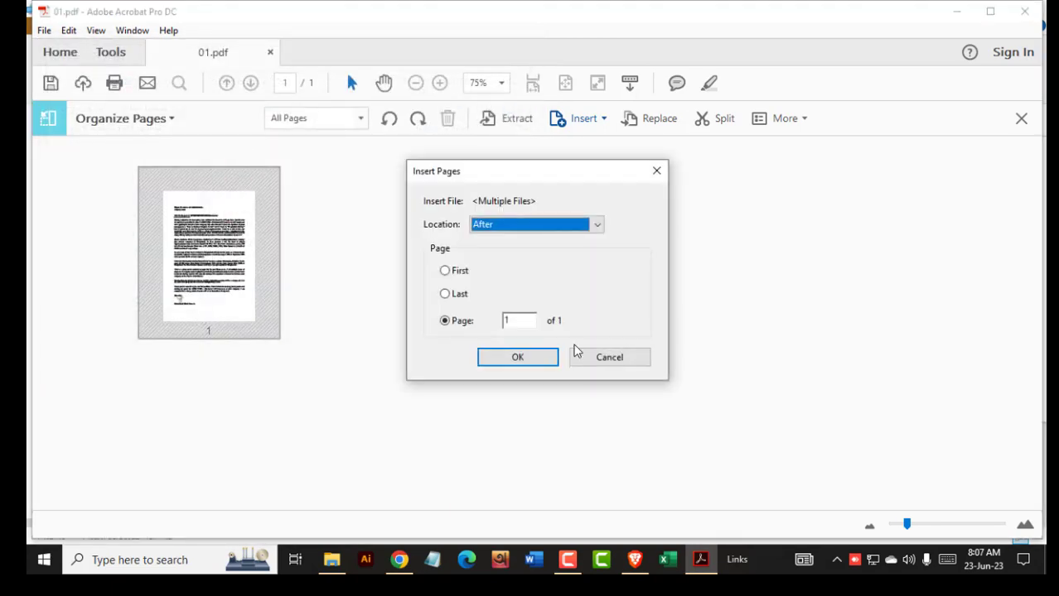
{"action": "left_click", "coordinate": [535, 354]}
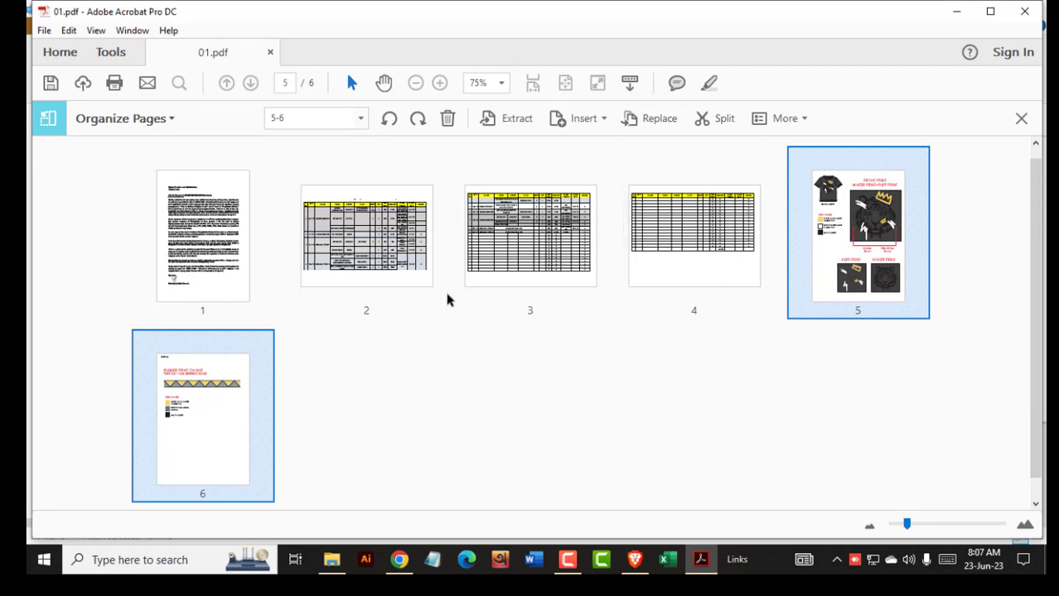
- Rearrange page thumbnails: T-shirt page first, a table page second, the letter third
{"action": "left_click_drag", "start_coordinate": [383, 251], "coordinate": [133, 249]}
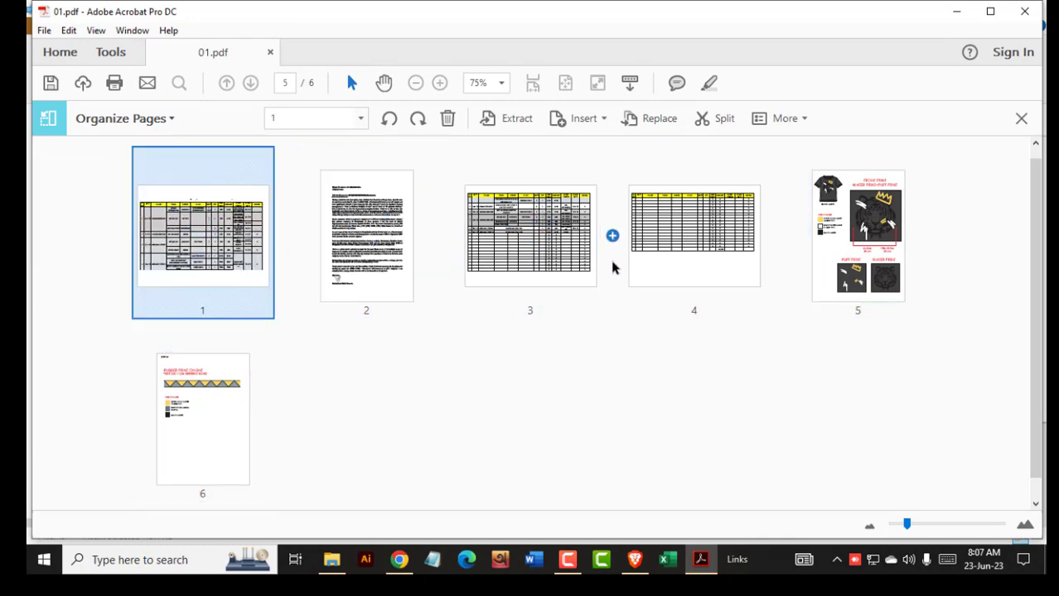
{"action": "left_click_drag", "start_coordinate": [531, 300], "coordinate": [332, 463]}
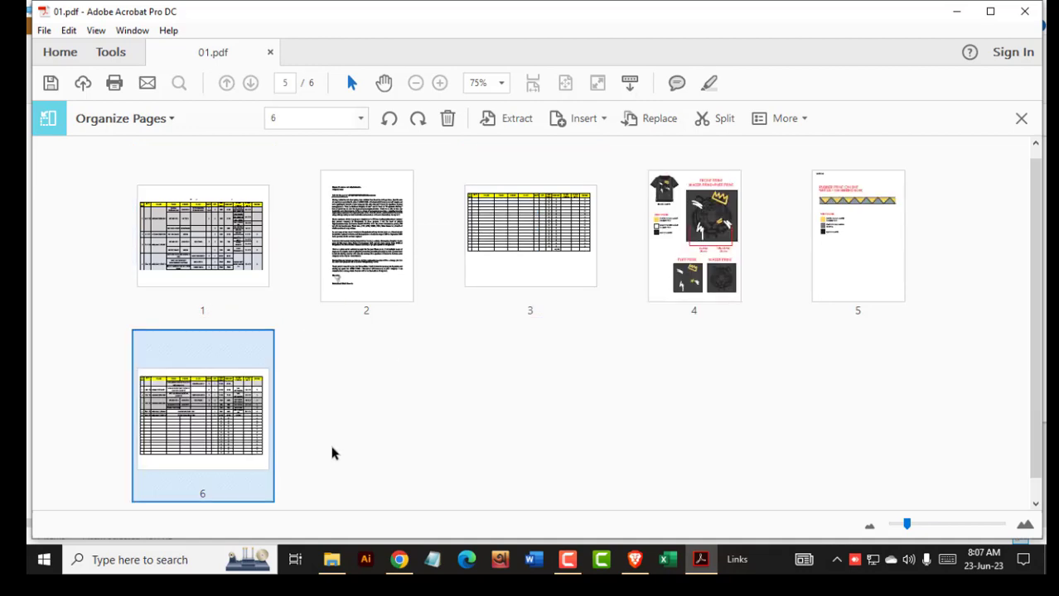
{"action": "left_click_drag", "start_coordinate": [722, 280], "coordinate": [319, 287]}
{"action": "left_click_drag", "start_coordinate": [165, 274], "coordinate": [458, 299]}
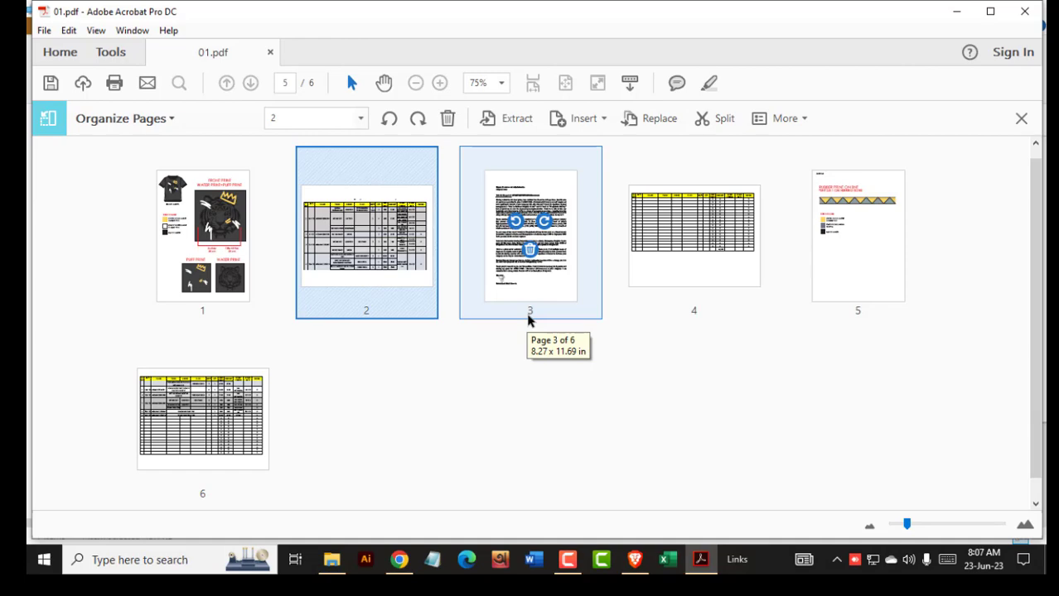
- Close Organize Pages and scroll back through the six pages to page 1
{"action": "left_click", "coordinate": [1022, 120]}
{"action": "scroll", "coordinate": [560, 300], "scroll_direction": "up", "scroll_amount": 10}
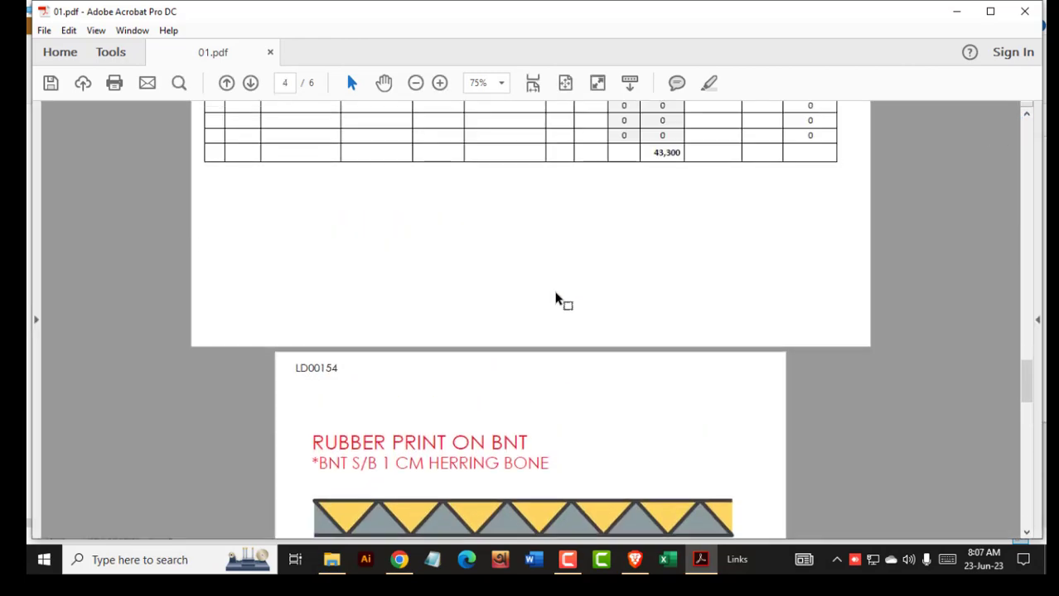
{"action": "scroll", "coordinate": [560, 300], "scroll_direction": "up", "scroll_amount": 20}
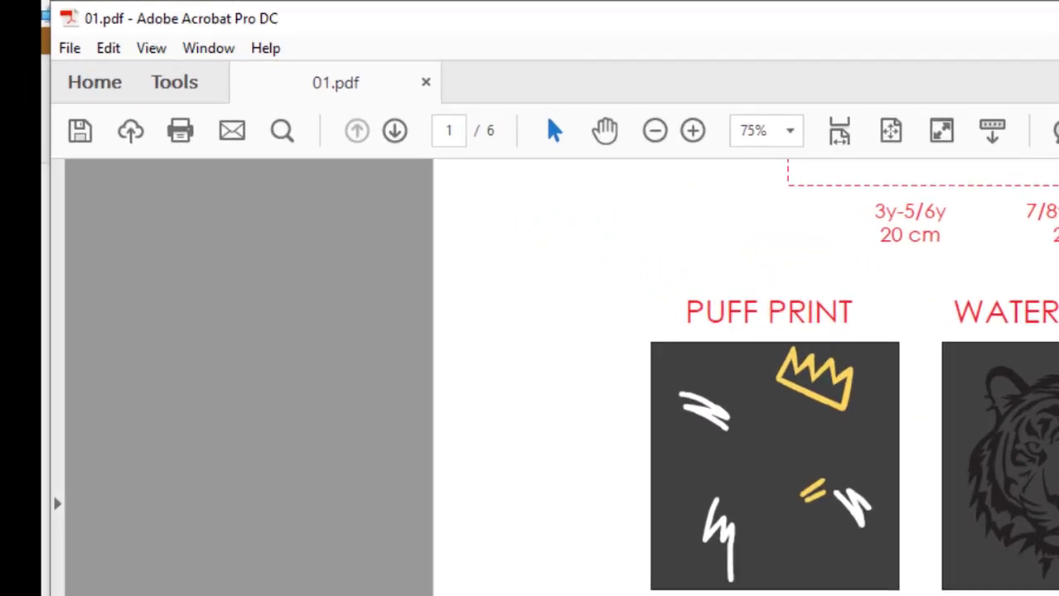
{"action": "scroll", "coordinate": [414, 248], "scroll_direction": "up", "scroll_amount": 3}
{"action": "scroll", "coordinate": [646, 389], "scroll_direction": "down", "scroll_amount": 20}
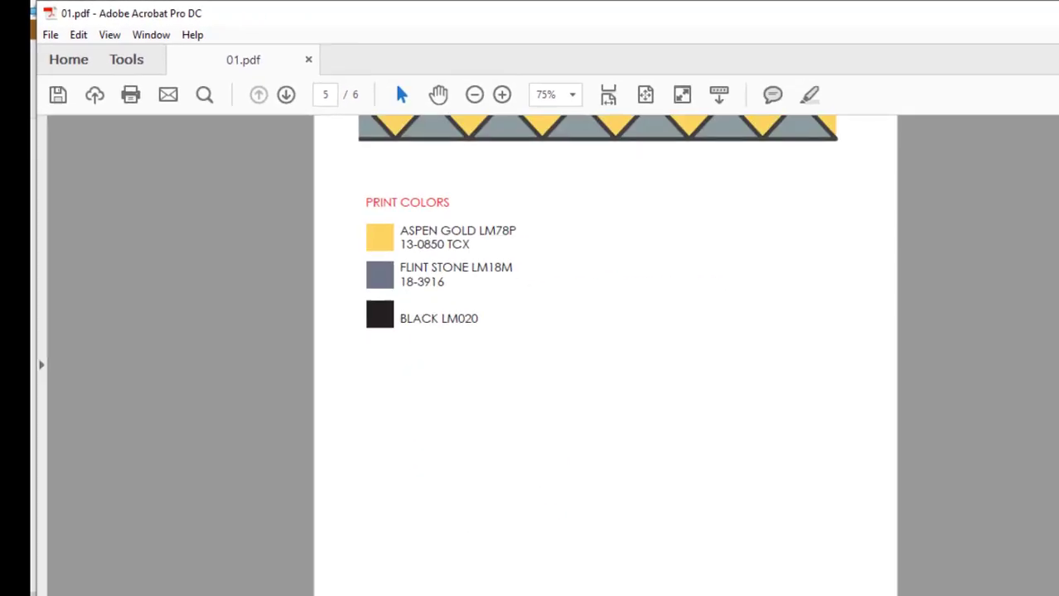
{"action": "left_click_drag", "start_coordinate": [1031, 464], "coordinate": [1042, 215]}
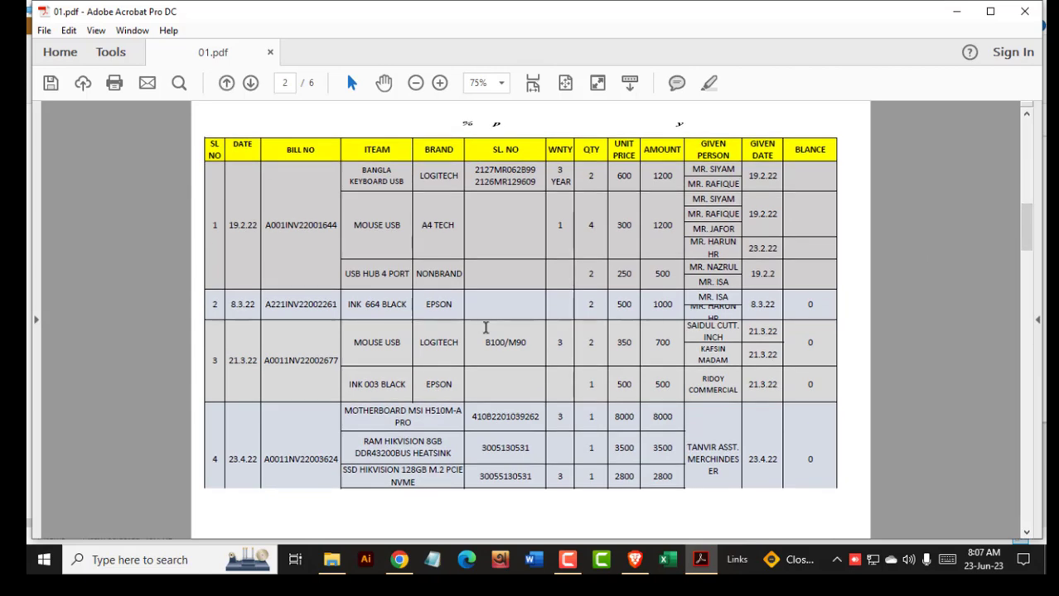
{"action": "scroll", "coordinate": [487, 331], "scroll_direction": "up", "scroll_amount": 15}
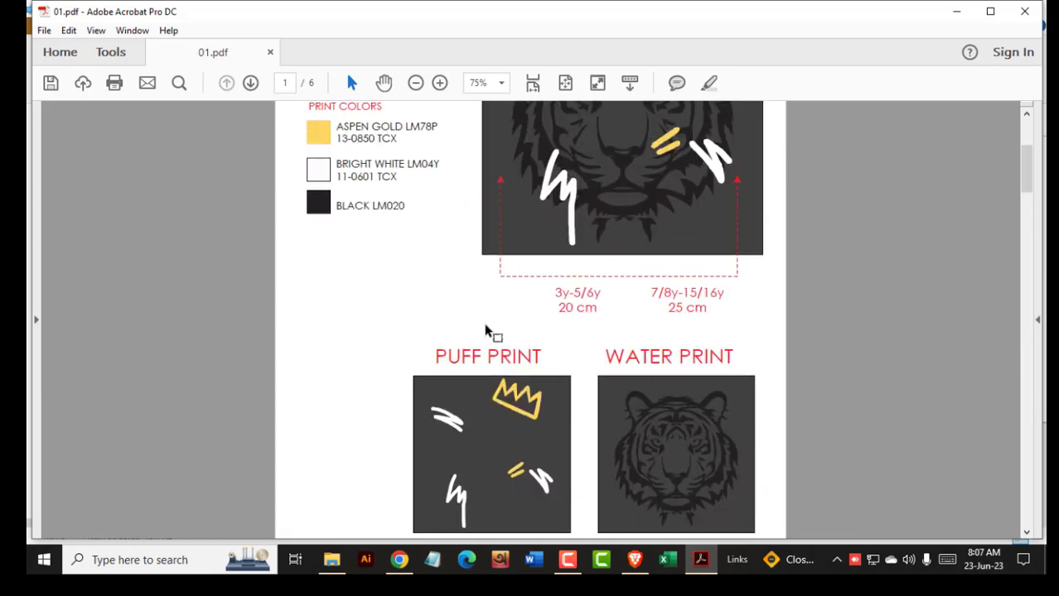
- In Organize Pages, delete page 1 (T-shirt artwork) and the RUBBER PRINT ON BNT page
{"action": "left_click", "coordinate": [108, 53]}
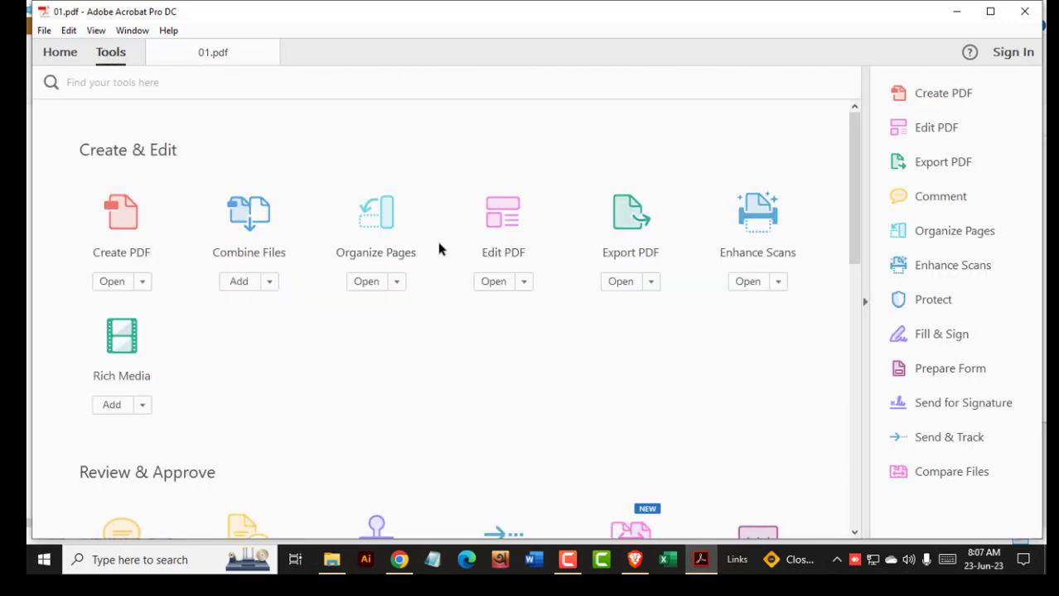
{"action": "left_click", "coordinate": [395, 235]}
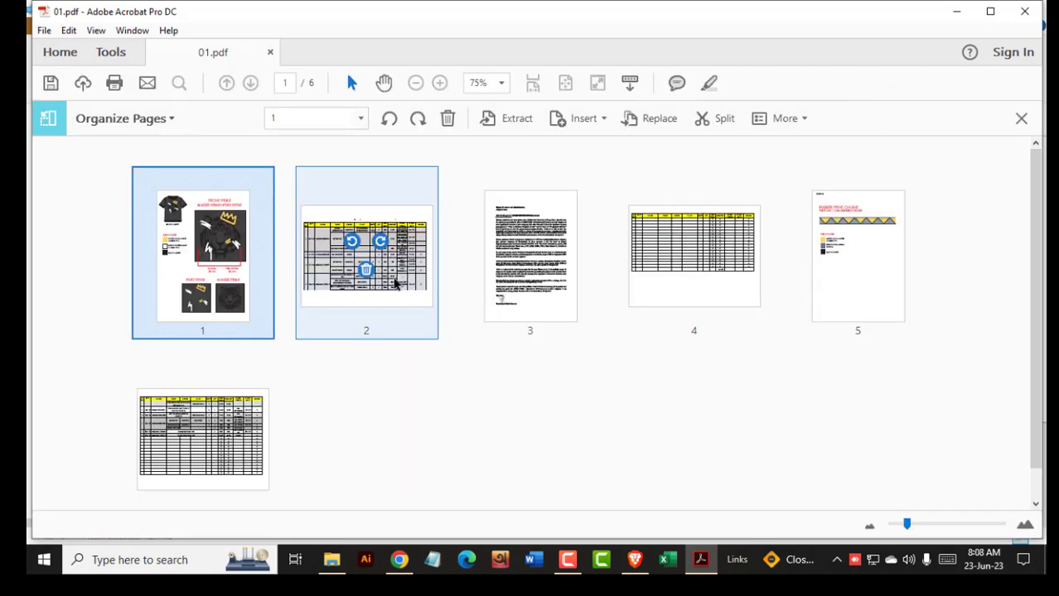
{"action": "mouse_move", "coordinate": [247, 301]}
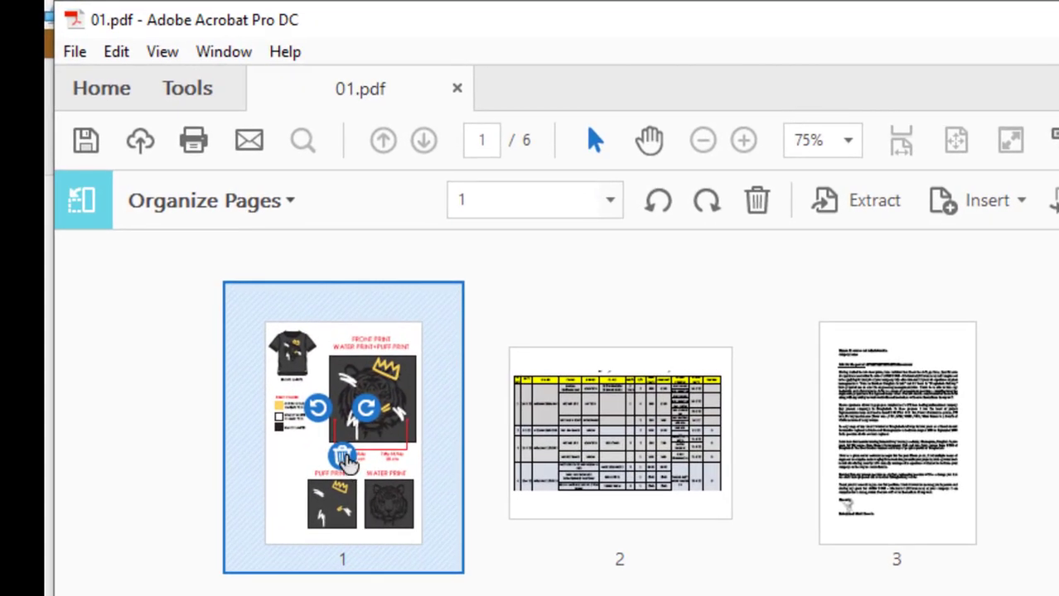
{"action": "left_click", "coordinate": [344, 458]}
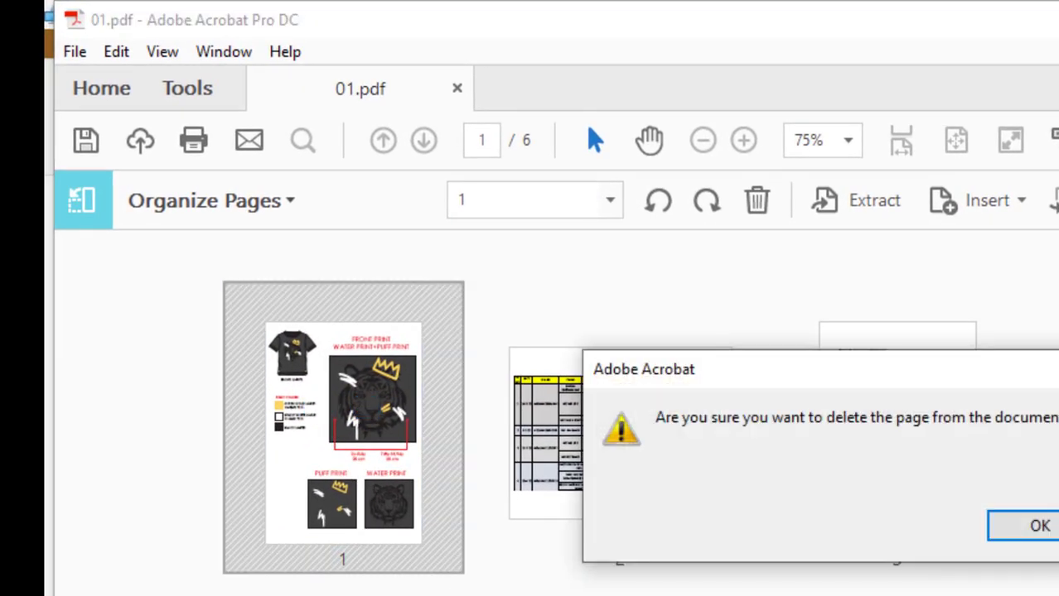
{"action": "left_click", "coordinate": [1032, 525]}
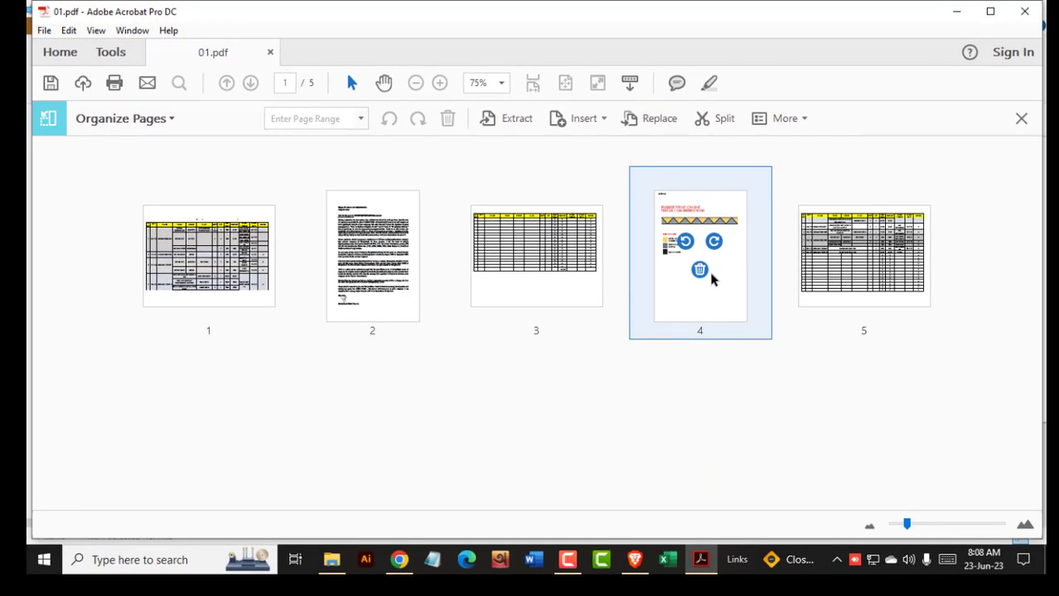
{"action": "left_click", "coordinate": [700, 271]}
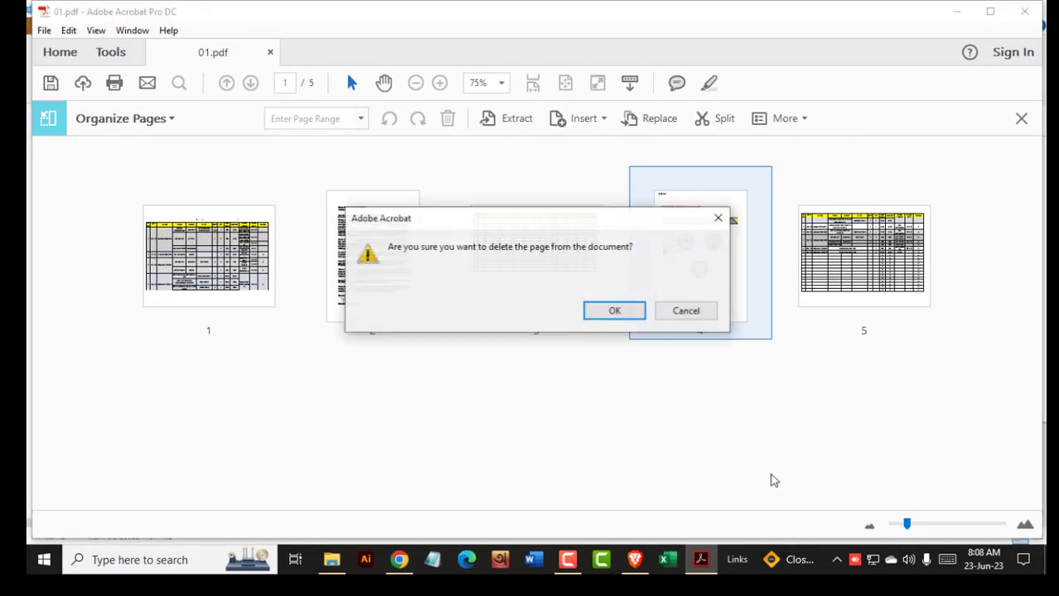
{"action": "left_click", "coordinate": [633, 309]}
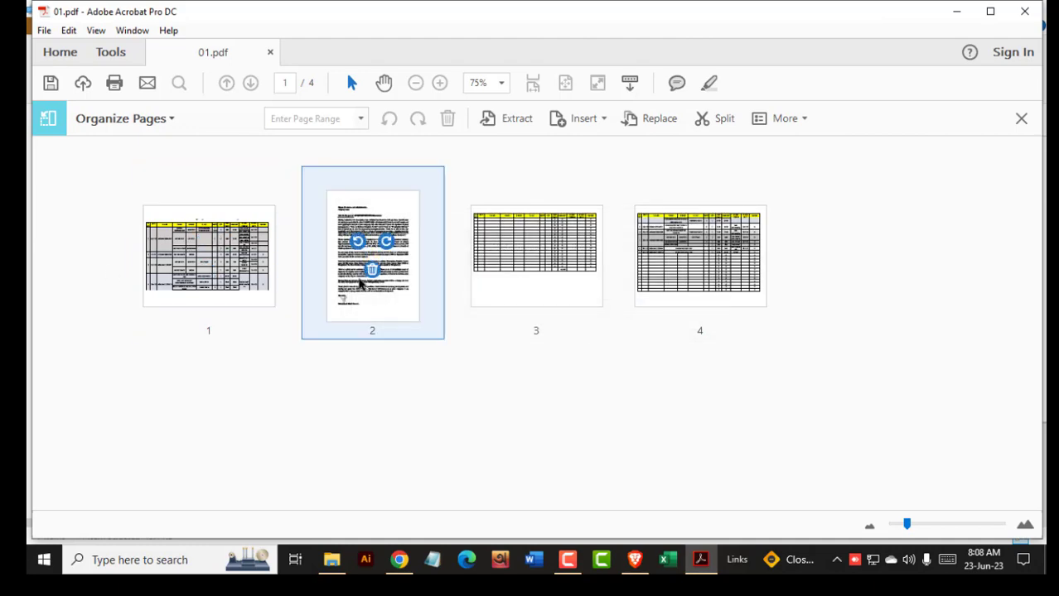
- Close the page organiser and return to the normal document view
{"action": "left_click", "coordinate": [1021, 119]}
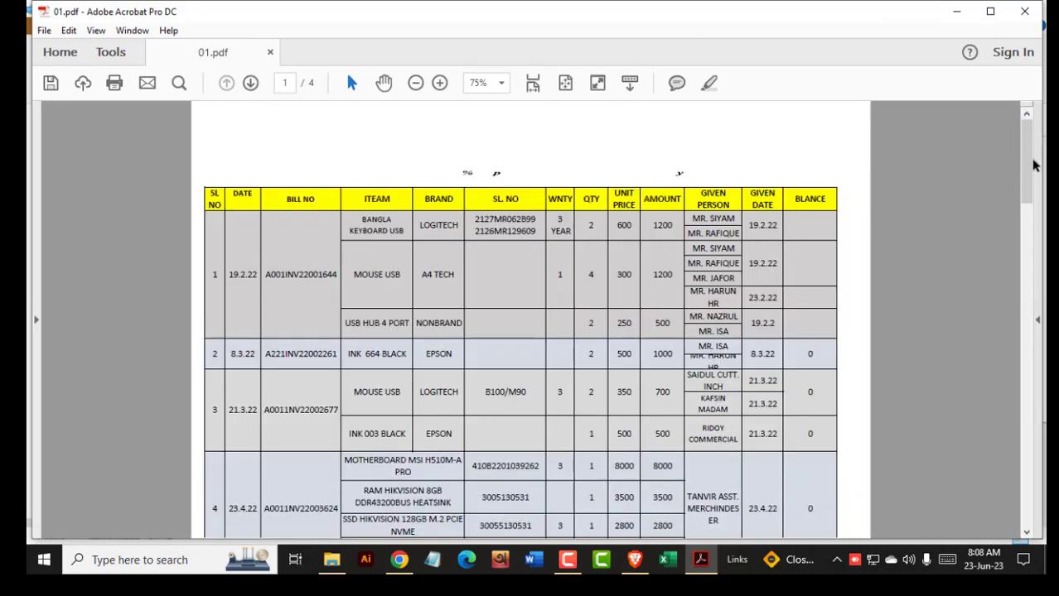
{"action": "left_click_drag", "start_coordinate": [1031, 166], "coordinate": [1030, 188]}
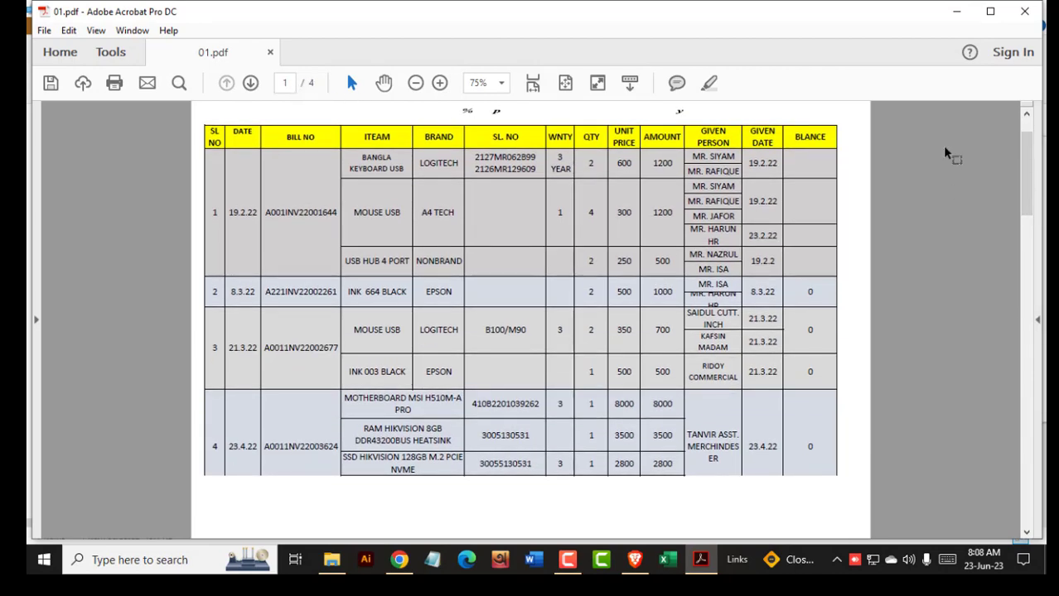
{"action": "mouse_move", "coordinate": [1028, 178]}
{"action": "left_mouse_down"}
{"action": "mouse_move", "coordinate": [1021, 485]}
{"action": "mouse_move", "coordinate": [1026, 162]}
{"action": "left_mouse_up"}
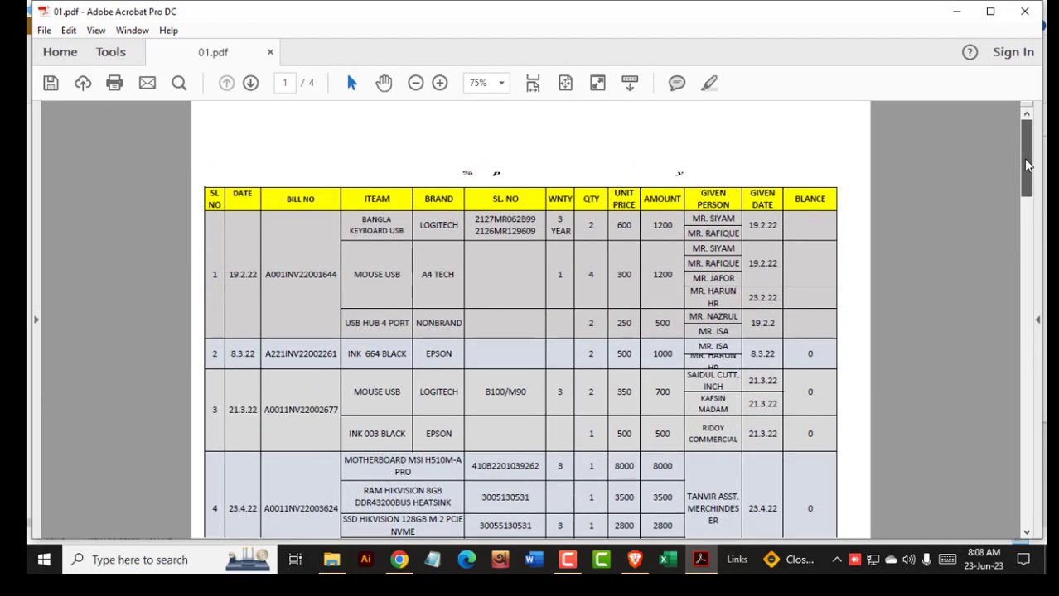
- Scroll through the four remaining pages of 01.pdf to review them
{"action": "left_click", "coordinate": [111, 53]}
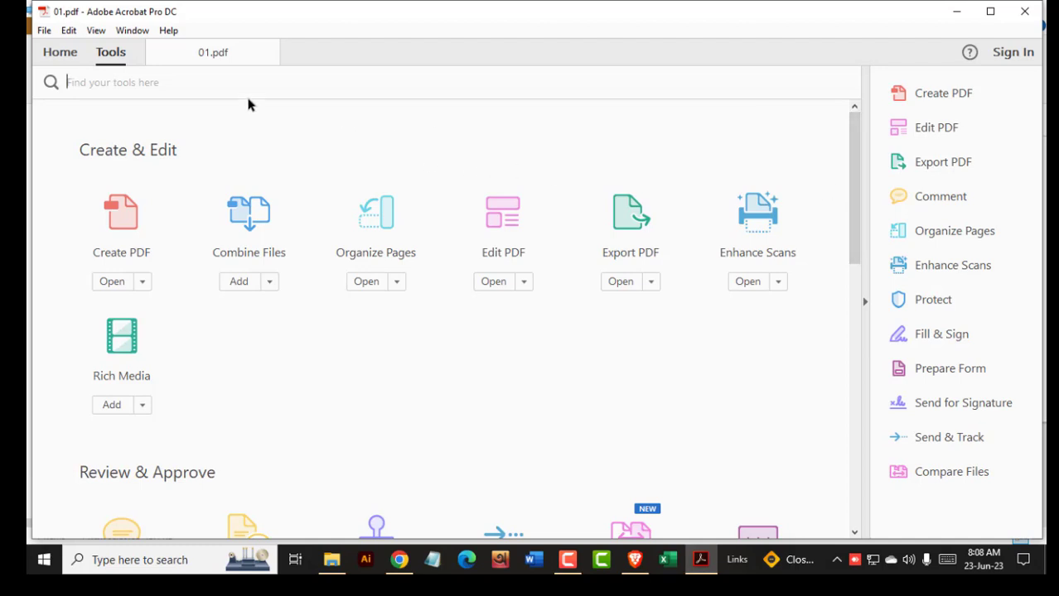
{"action": "left_click", "coordinate": [178, 52]}
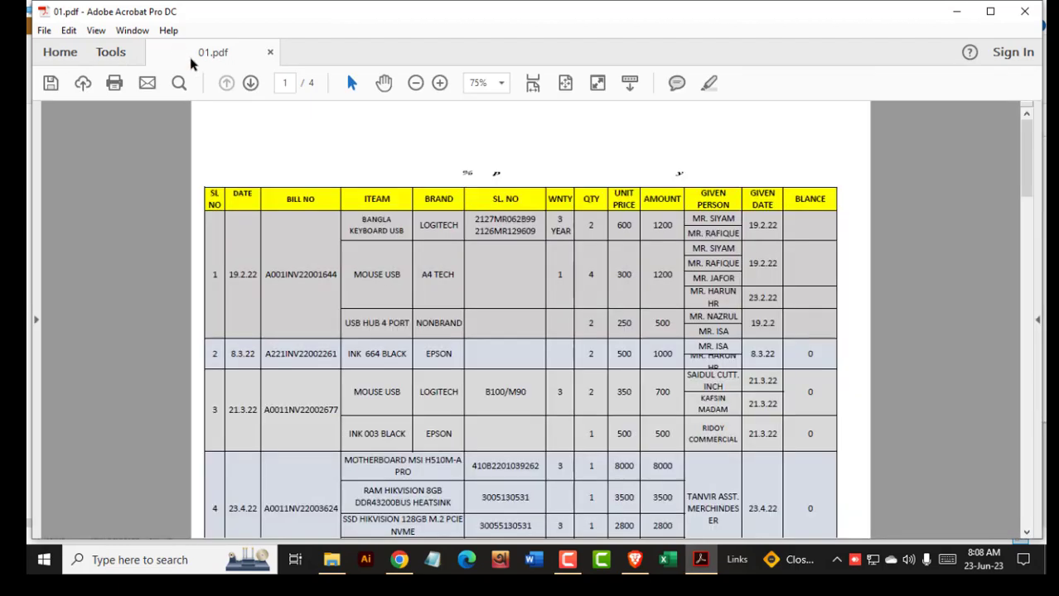
{"action": "scroll", "coordinate": [560, 291], "scroll_direction": "down", "scroll_amount": 4}
{"action": "scroll", "coordinate": [560, 291], "scroll_direction": "down", "scroll_amount": 3}
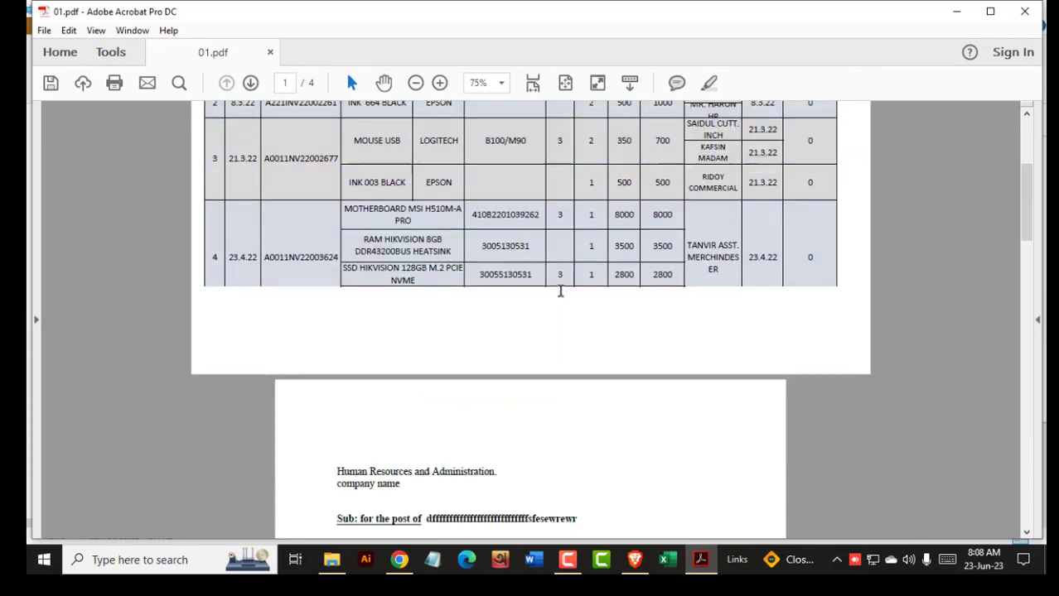
{"action": "scroll", "coordinate": [560, 290], "scroll_direction": "down", "scroll_amount": 15}
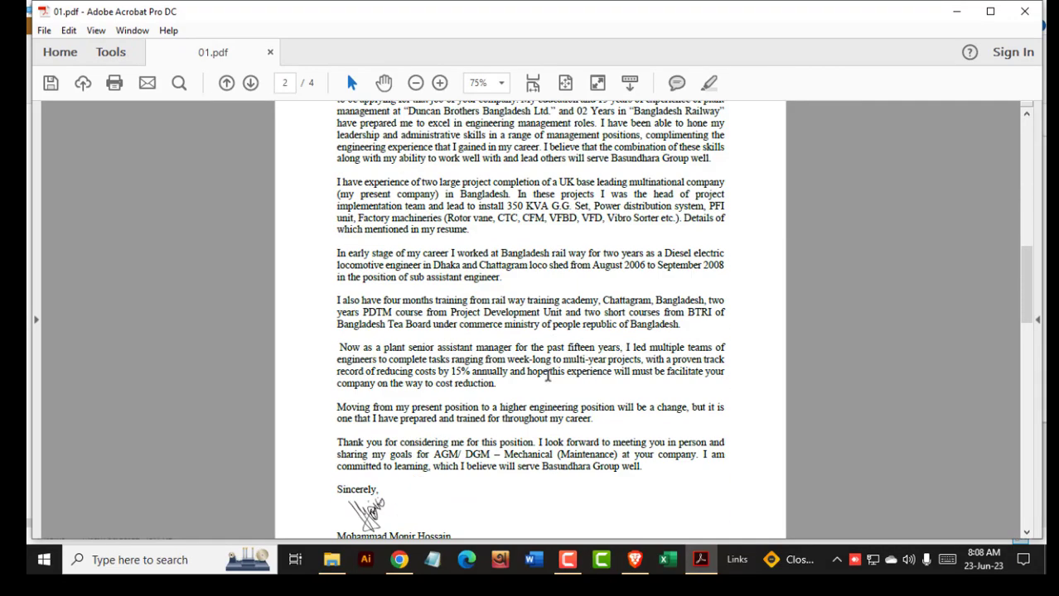
{"action": "scroll", "coordinate": [543, 408], "scroll_direction": "up", "scroll_amount": 15}
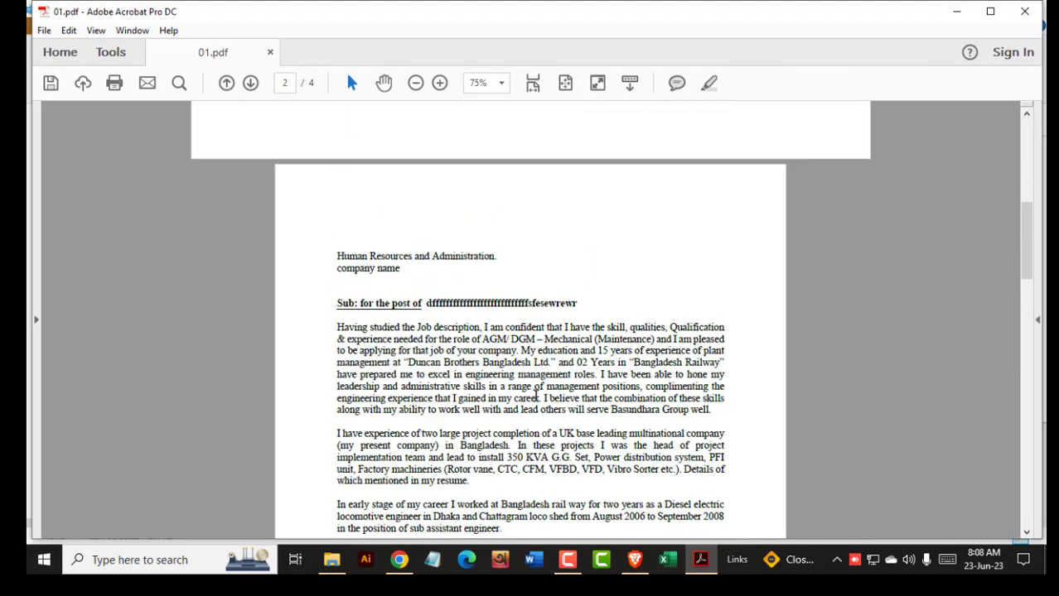
{"action": "scroll", "coordinate": [456, 332], "scroll_direction": "up", "scroll_amount": 1}
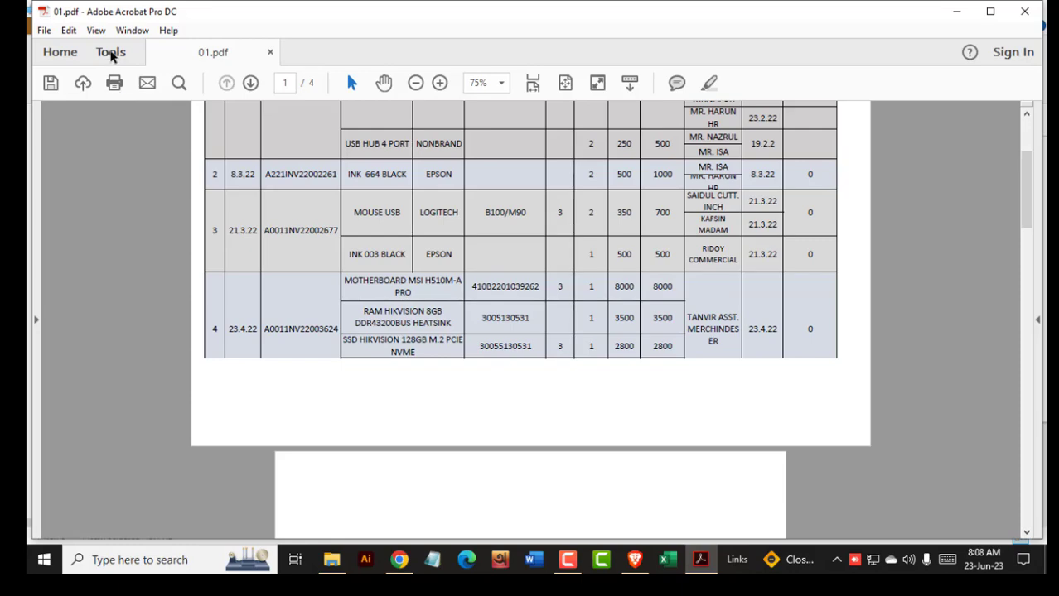
- Export 01.pdf as a Word document named 'Pdf document' into the recent PDF Editing folder
{"action": "left_click", "coordinate": [112, 53]}
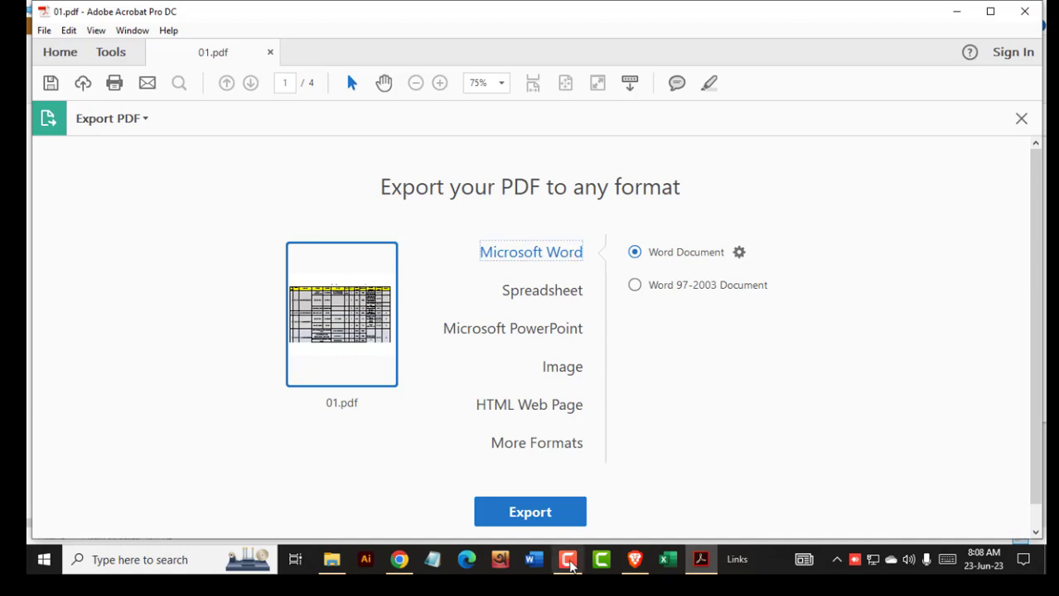
{"action": "left_click", "coordinate": [564, 516]}
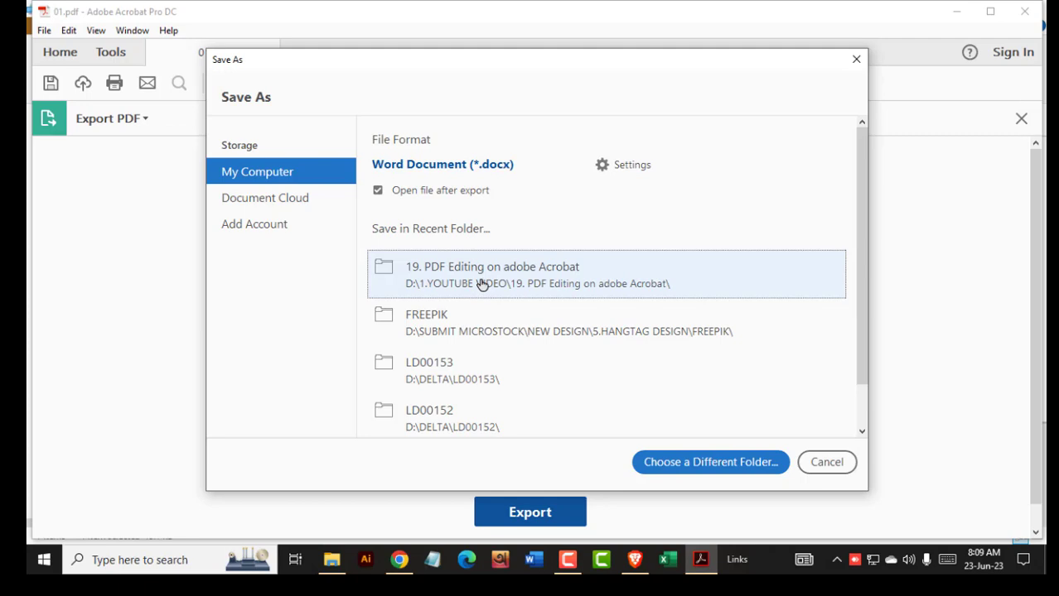
{"action": "left_click", "coordinate": [483, 284]}
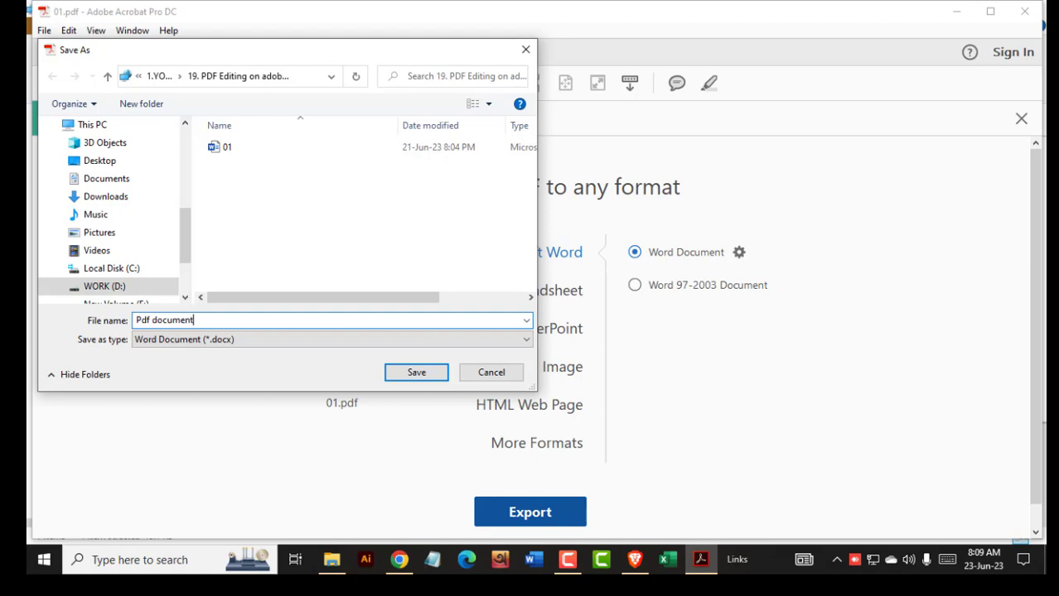
{"action": "type", "text": "Pdf document"}
{"action": "left_click", "coordinate": [416, 373]}
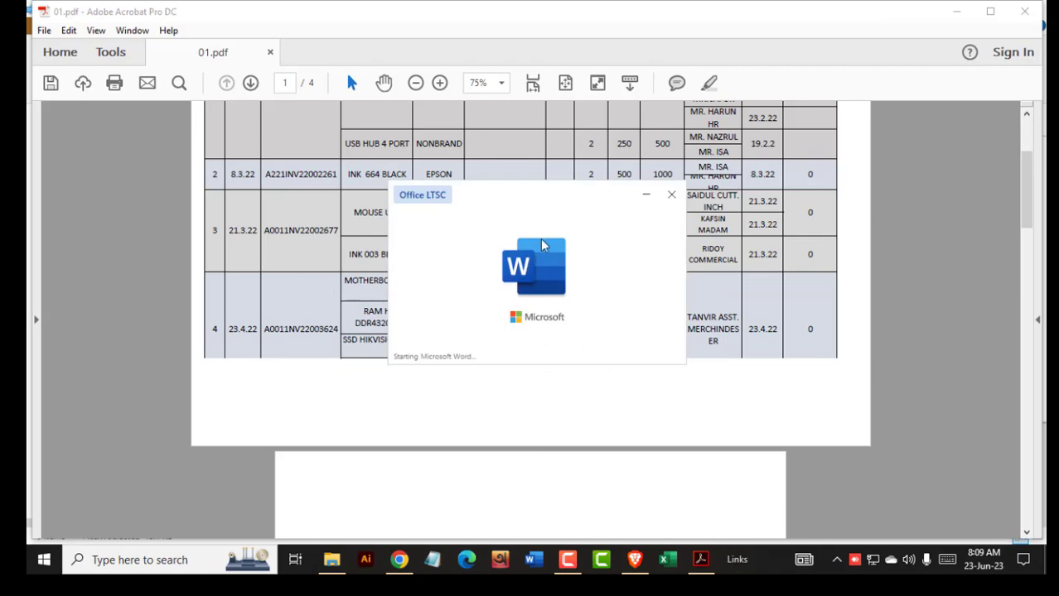
{"action": "left_click", "coordinate": [956, 16]}
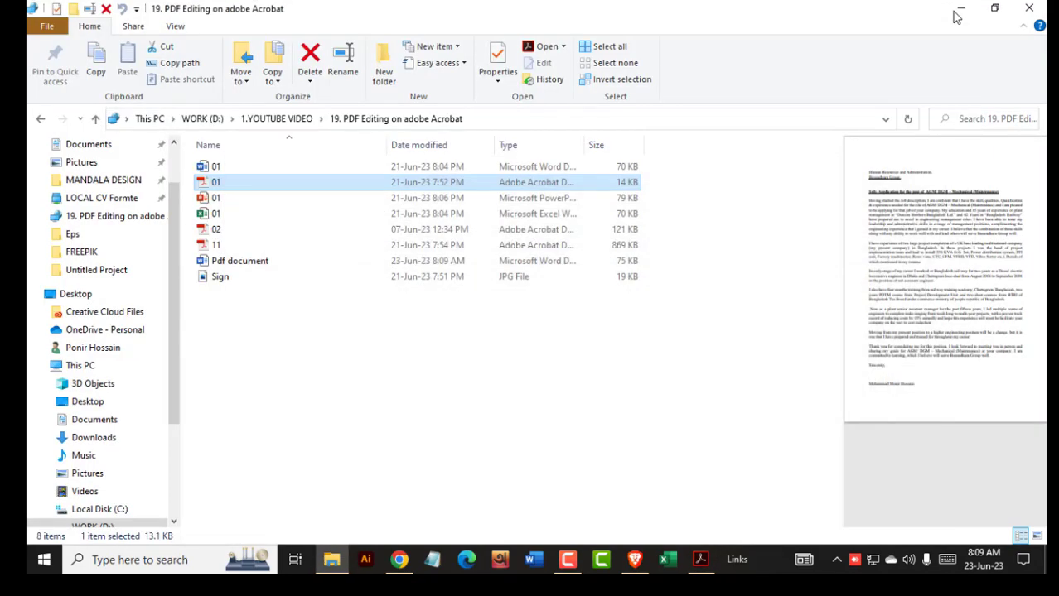
{"action": "double_click", "coordinate": [942, 9]}
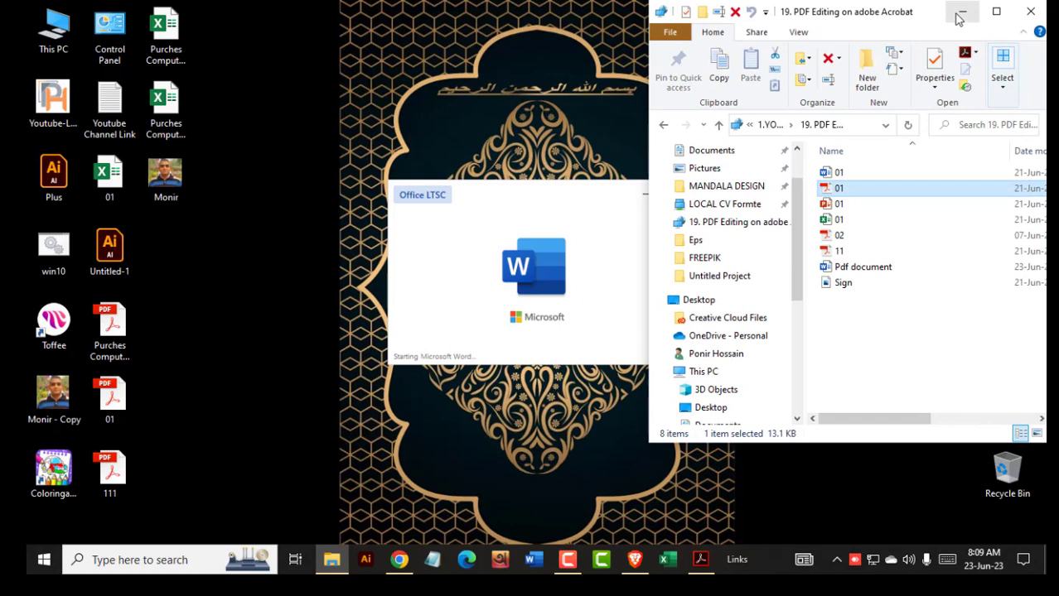
{"action": "left_click", "coordinate": [961, 12]}
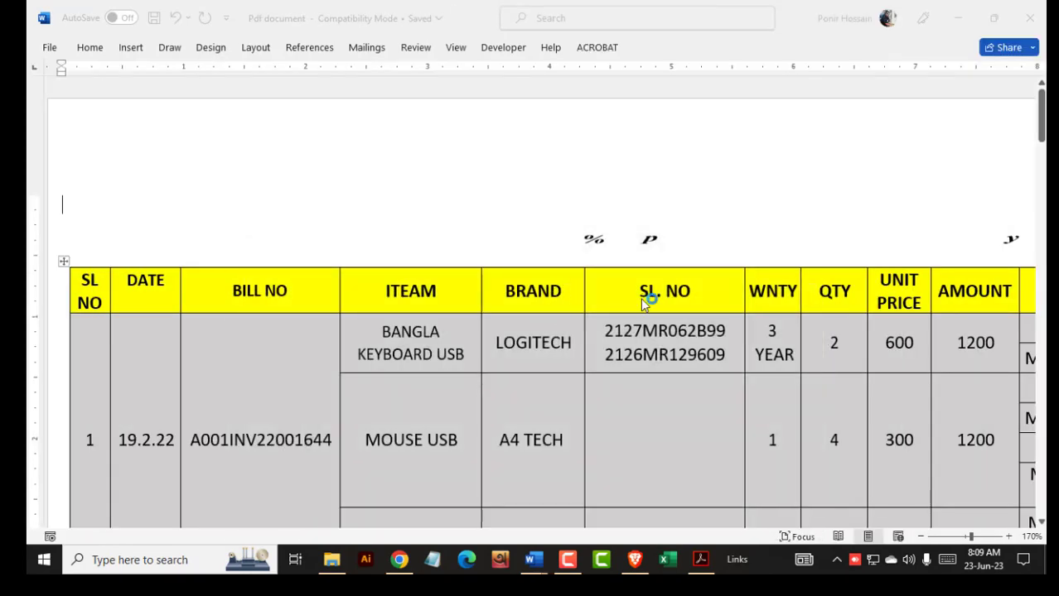
{"action": "scroll", "coordinate": [640, 297], "scroll_direction": "down", "scroll_amount": 10}
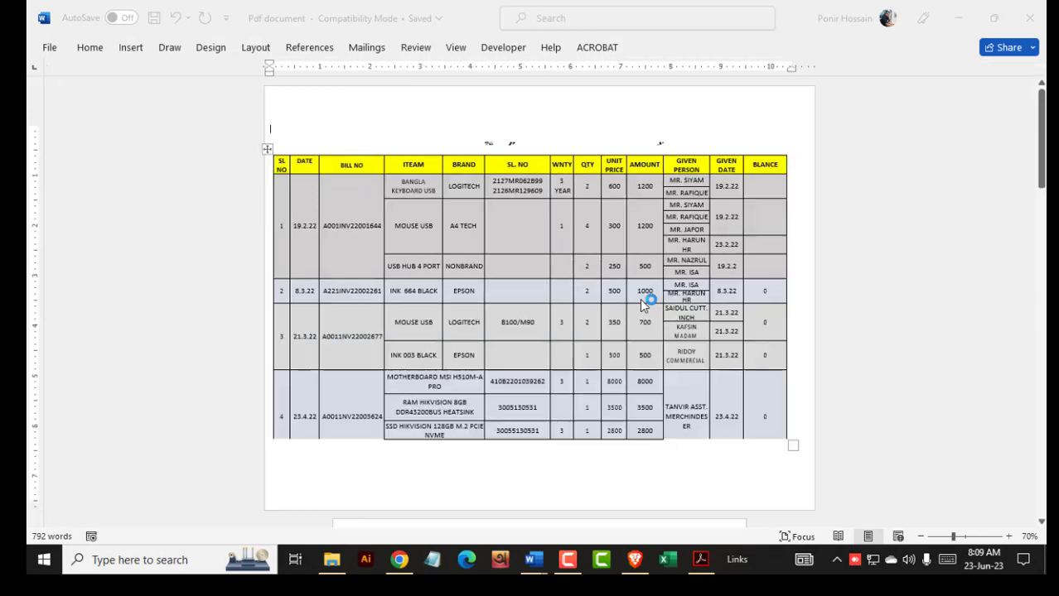
{"action": "scroll", "coordinate": [640, 300], "scroll_direction": "down", "scroll_amount": 7}
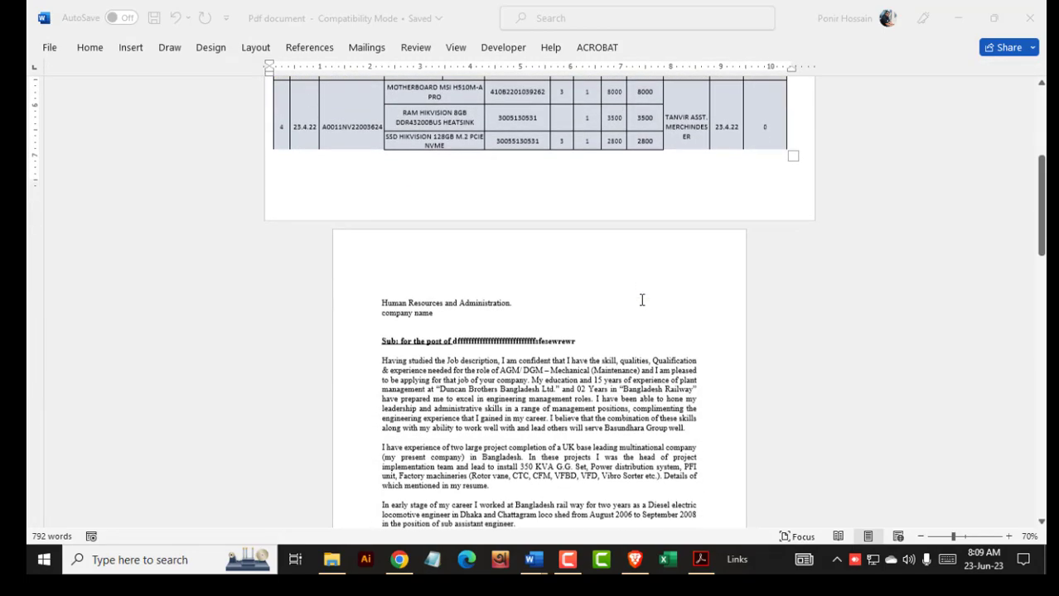
{"action": "scroll", "coordinate": [640, 300], "scroll_direction": "down", "scroll_amount": 2}
{"action": "scroll", "coordinate": [478, 342], "scroll_direction": "up", "scroll_amount": 5}
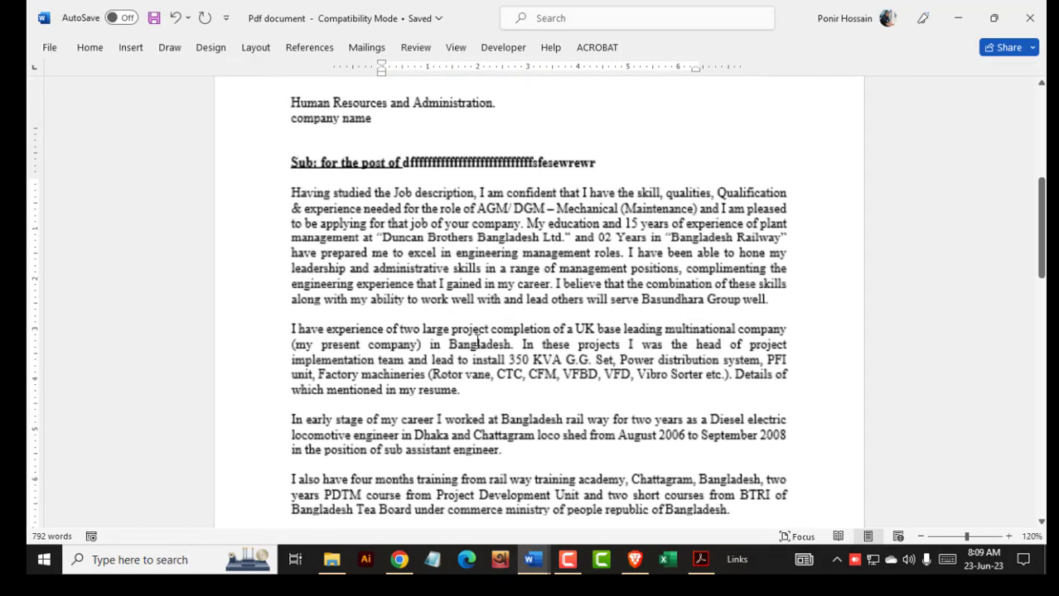
{"action": "scroll", "coordinate": [478, 342], "scroll_direction": "up", "scroll_amount": 2}
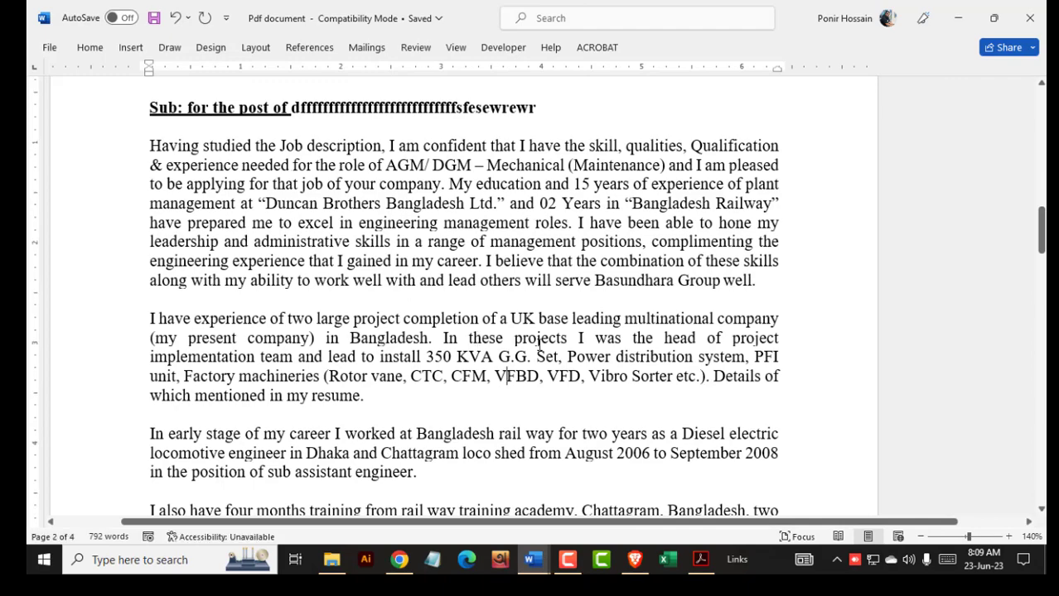
{"action": "scroll", "coordinate": [540, 341], "scroll_direction": "up", "scroll_amount": 1}
{"action": "scroll", "coordinate": [290, 331], "scroll_direction": "up", "scroll_amount": 3}
{"action": "scroll", "coordinate": [286, 354], "scroll_direction": "down", "scroll_amount": 6}
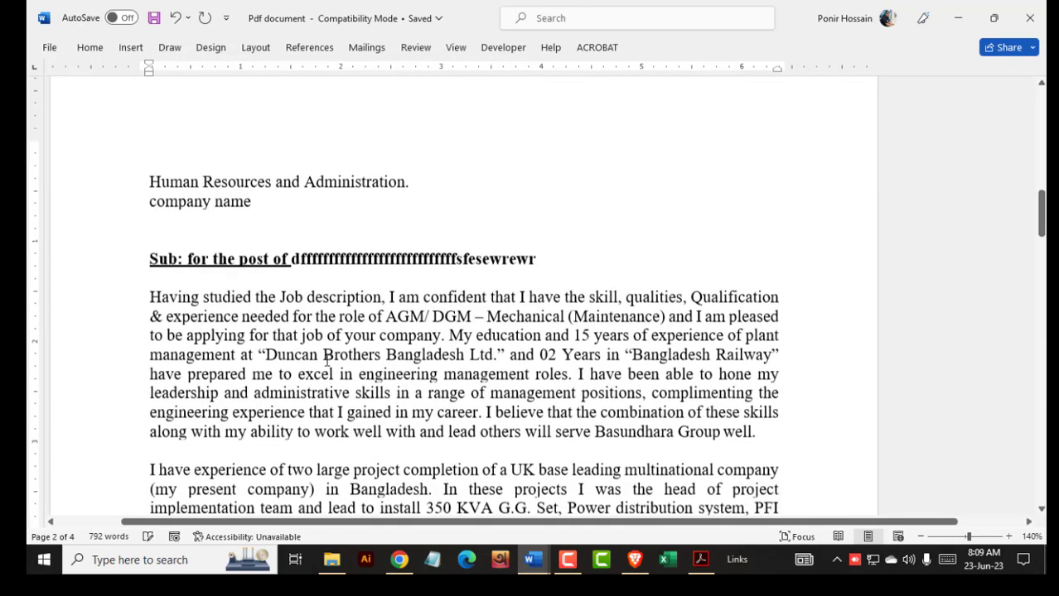
{"action": "scroll", "coordinate": [352, 362], "scroll_direction": "down", "scroll_amount": 3}
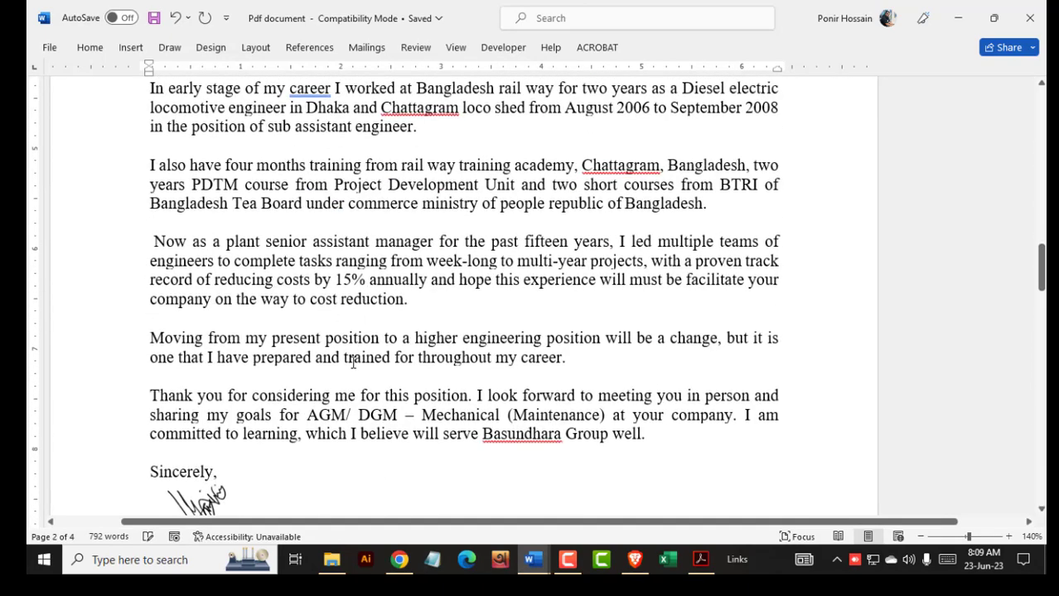
{"action": "scroll", "coordinate": [352, 362], "scroll_direction": "down", "scroll_amount": 10}
{"action": "scroll", "coordinate": [355, 361], "scroll_direction": "down", "scroll_amount": 2, "text": "ctrl"}
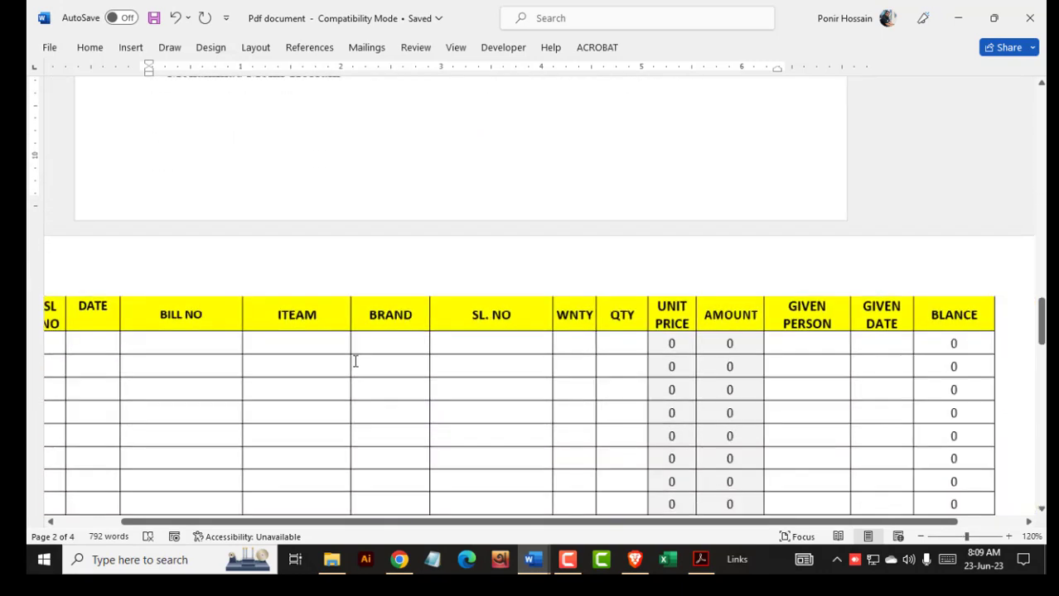
{"action": "scroll", "coordinate": [355, 361], "scroll_direction": "down", "scroll_amount": 3, "text": "ctrl"}
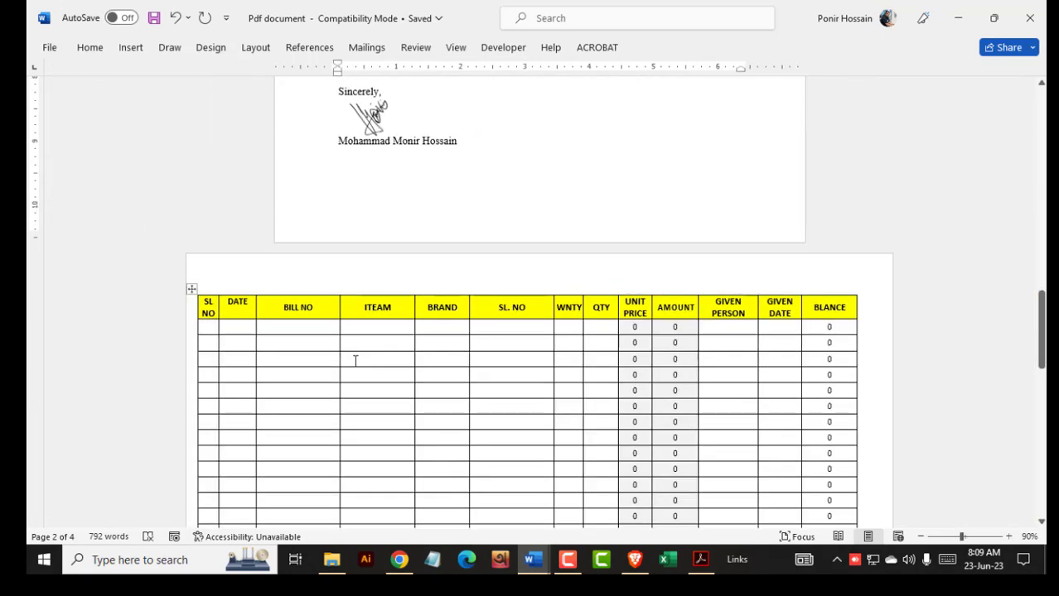
{"action": "scroll", "coordinate": [512, 355], "scroll_direction": "up", "scroll_amount": 10}
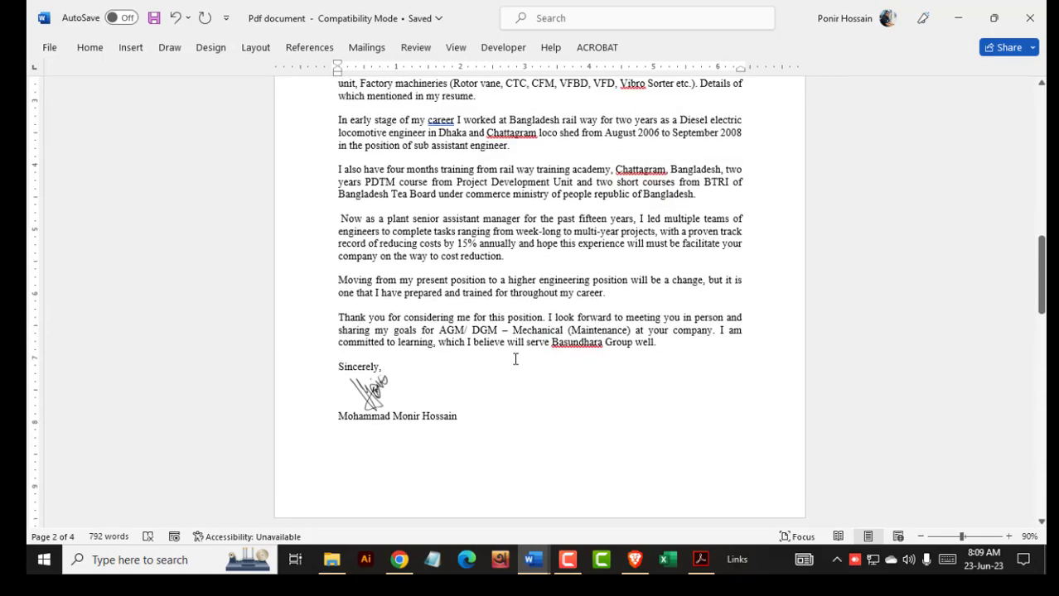
{"action": "scroll", "coordinate": [626, 406], "scroll_direction": "up", "scroll_amount": 5}
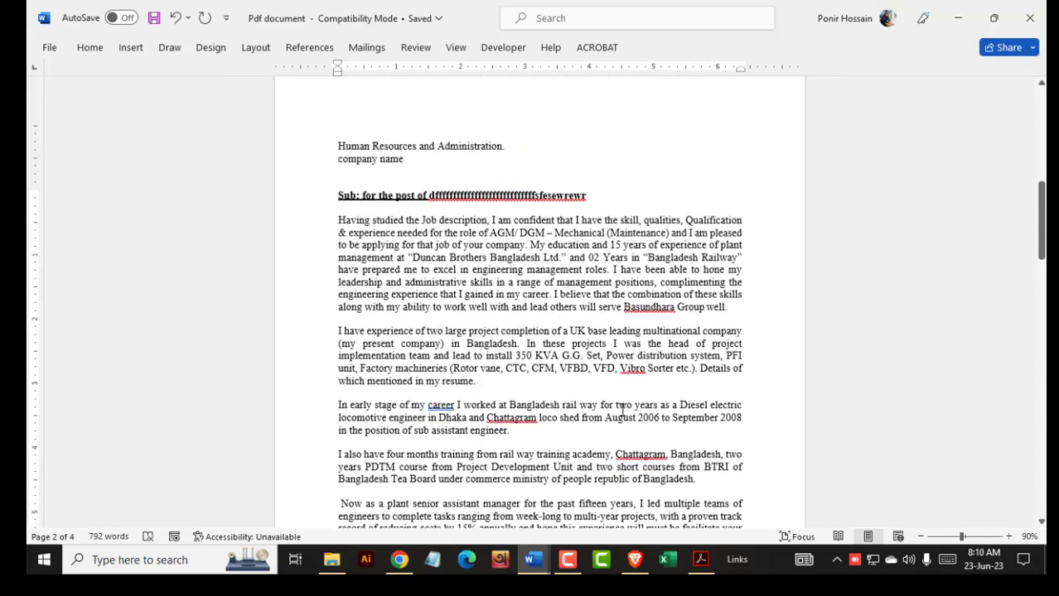
{"action": "scroll", "coordinate": [620, 400], "scroll_direction": "down", "scroll_amount": 10}
{"action": "scroll", "coordinate": [458, 333], "scroll_direction": "down", "scroll_amount": 10}
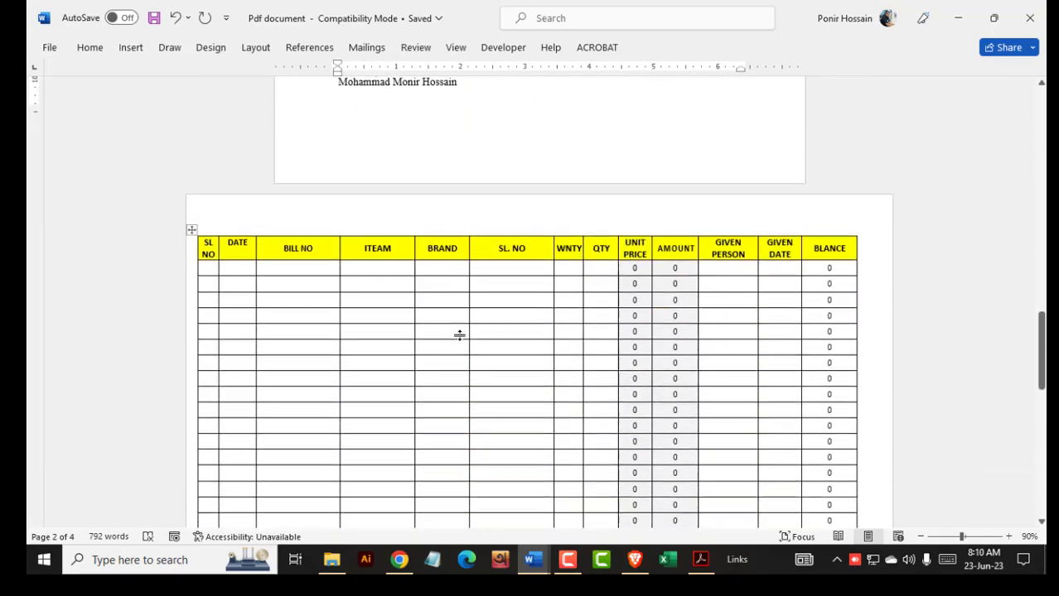
{"action": "scroll", "coordinate": [784, 289], "scroll_direction": "down", "scroll_amount": 10}
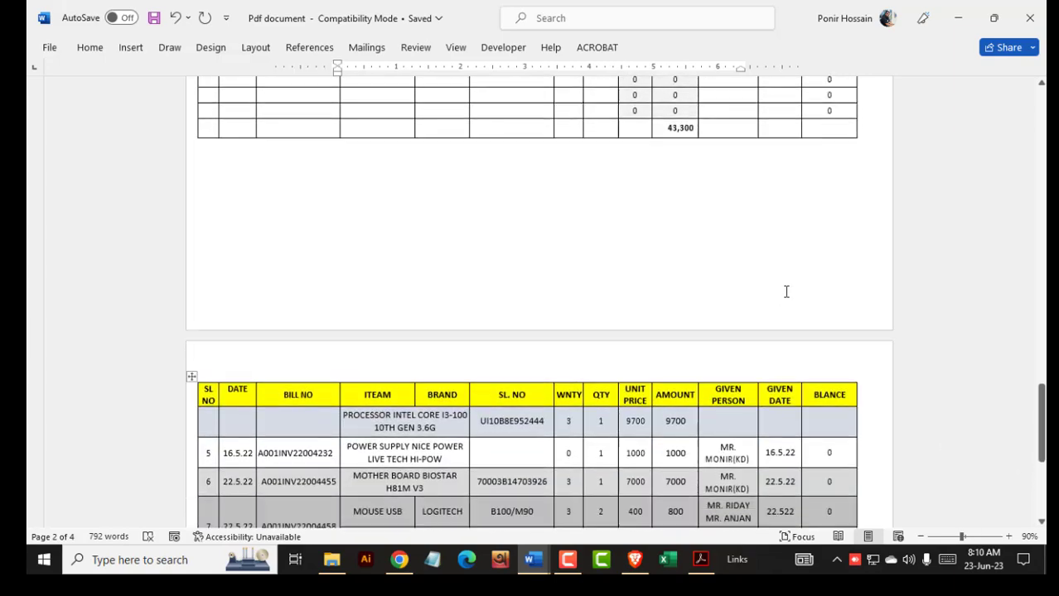
{"action": "scroll", "coordinate": [784, 289], "scroll_direction": "up", "scroll_amount": 5}
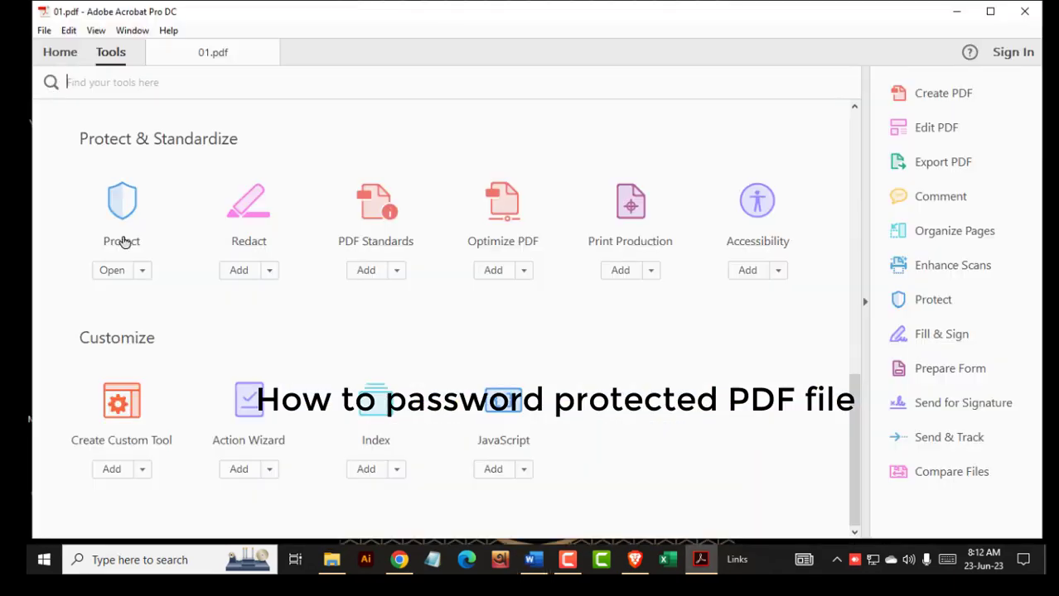
- Restrict editing with a confirmed permissions password and acknowledge the save-to-apply notice
{"action": "left_click", "coordinate": [122, 241]}
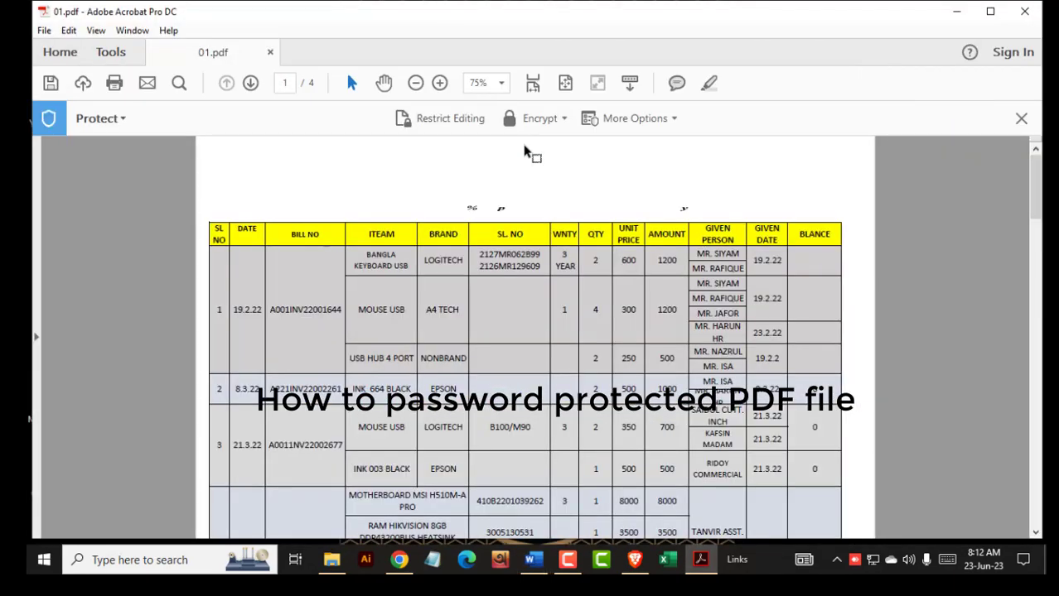
{"action": "left_click", "coordinate": [449, 119]}
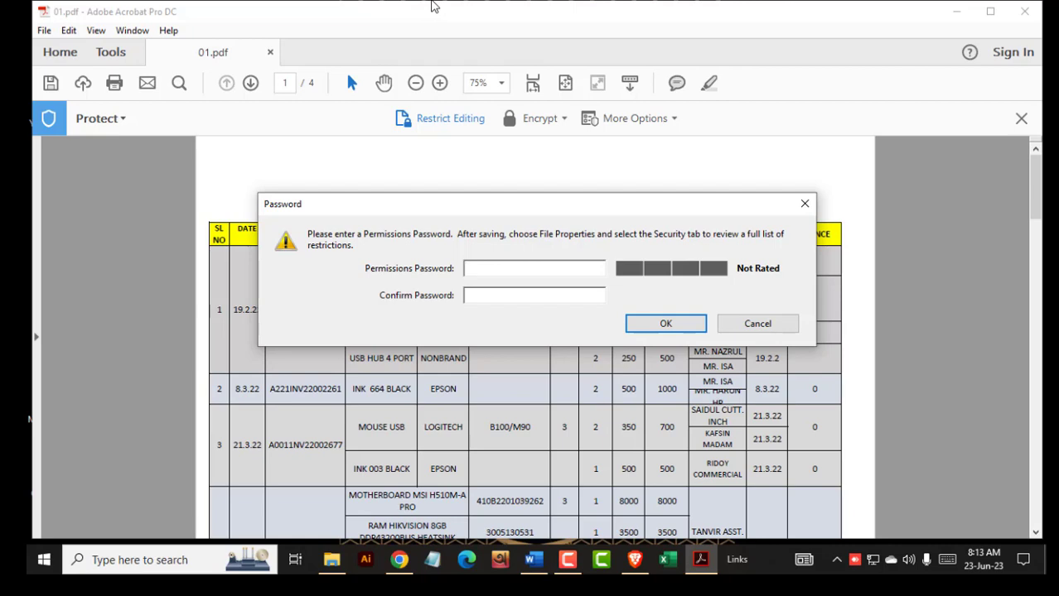
{"action": "type", "text": "12"}
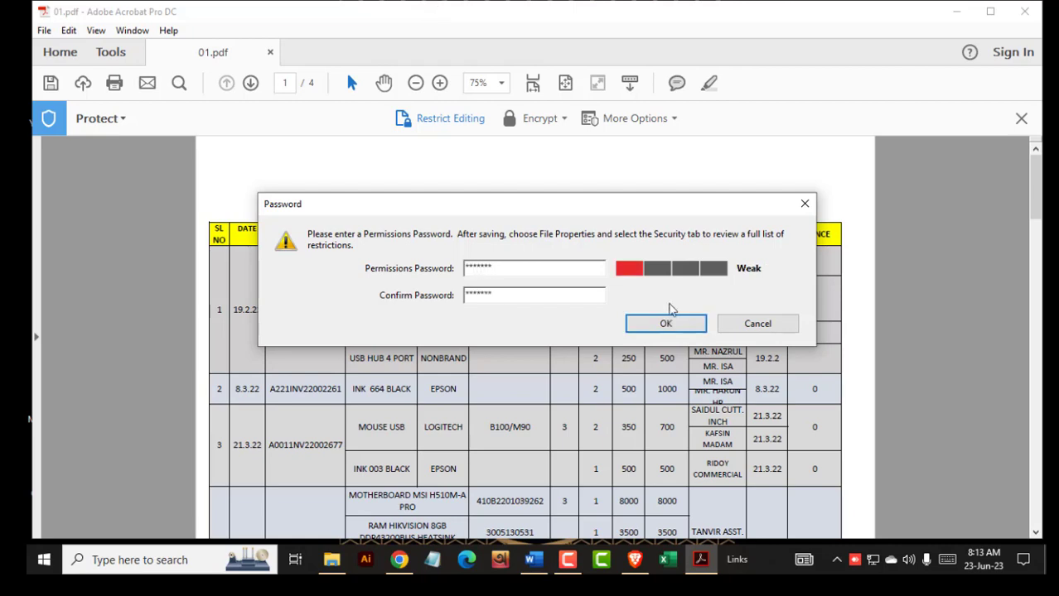
{"action": "left_click", "coordinate": [684, 325]}
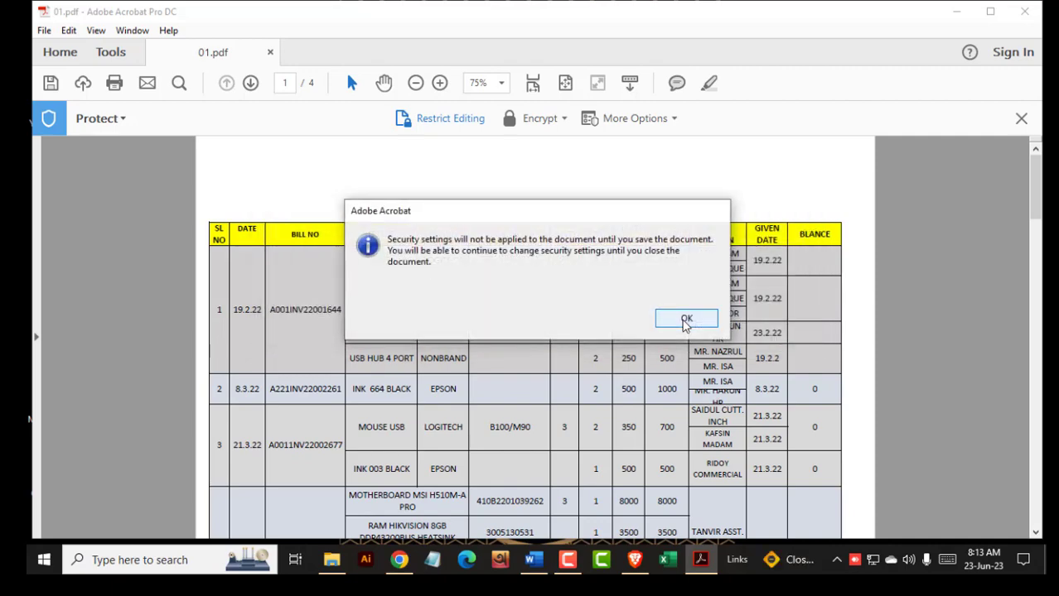
{"action": "left_click", "coordinate": [686, 320]}
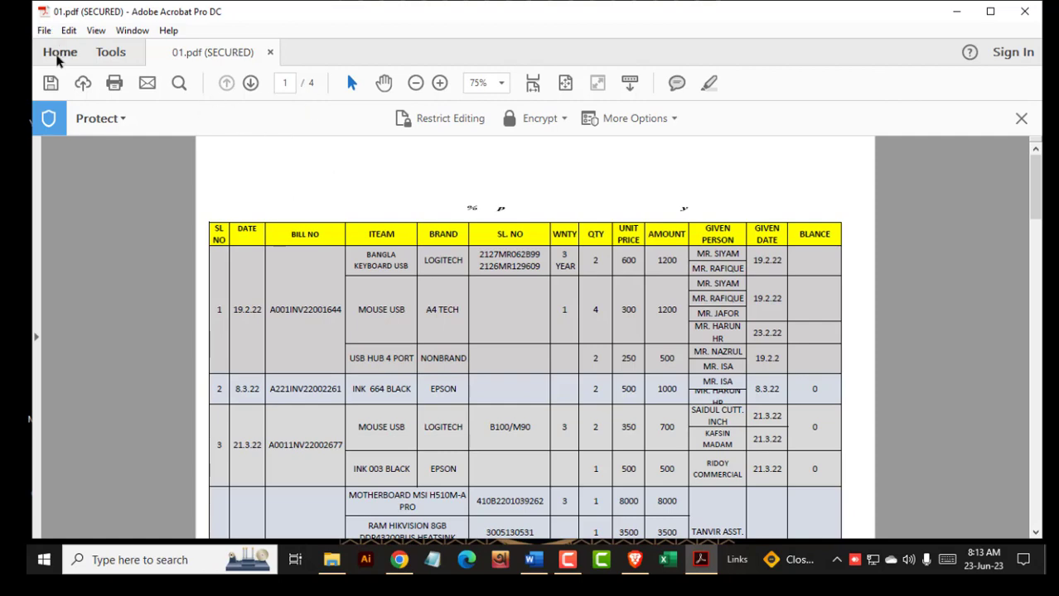
- Save the secured PDF to the Desktop as 'PDF PROTECT'
{"action": "left_click", "coordinate": [50, 84]}
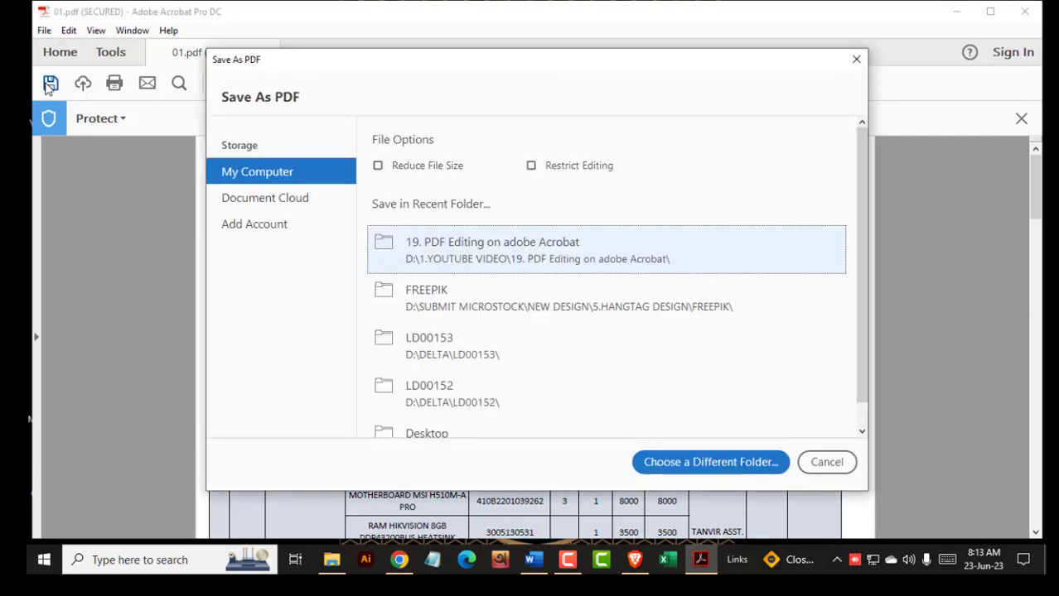
{"action": "left_click", "coordinate": [725, 465]}
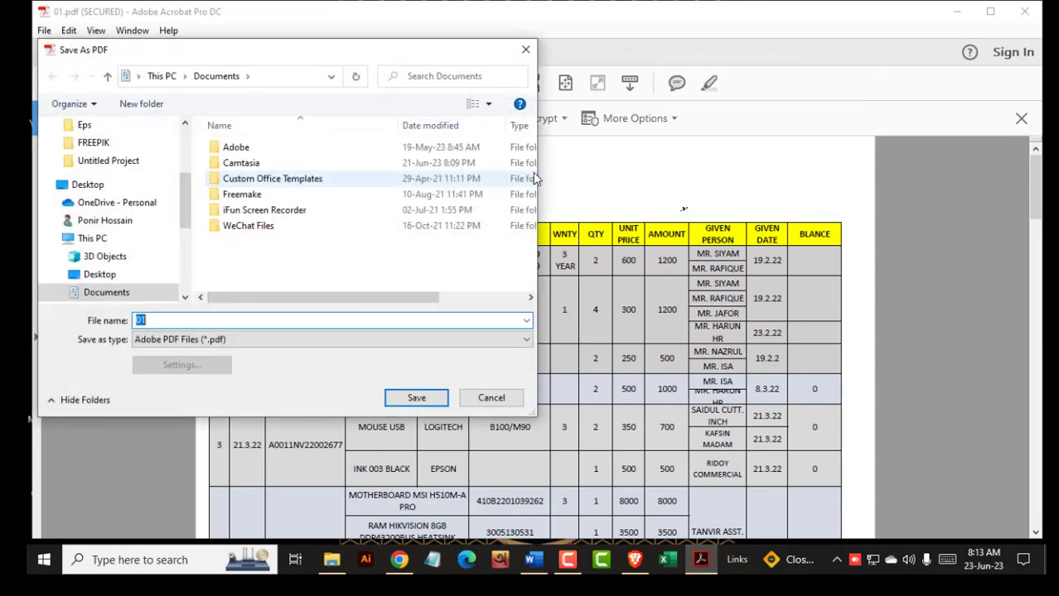
{"action": "left_click", "coordinate": [97, 277]}
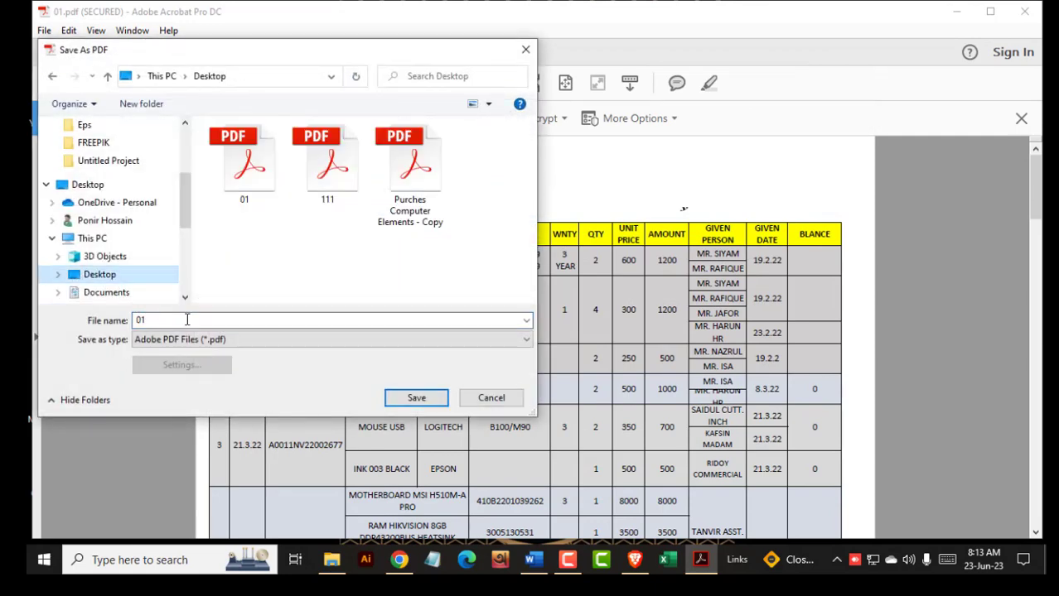
{"action": "type", "text": "PDF PROTECT"}
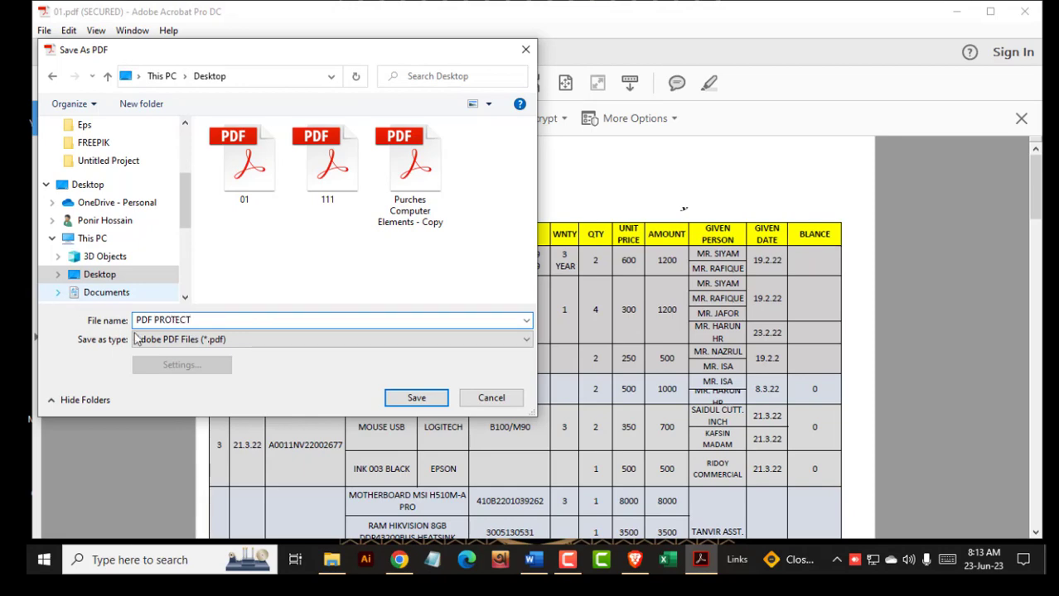
{"action": "left_click", "coordinate": [416, 397]}
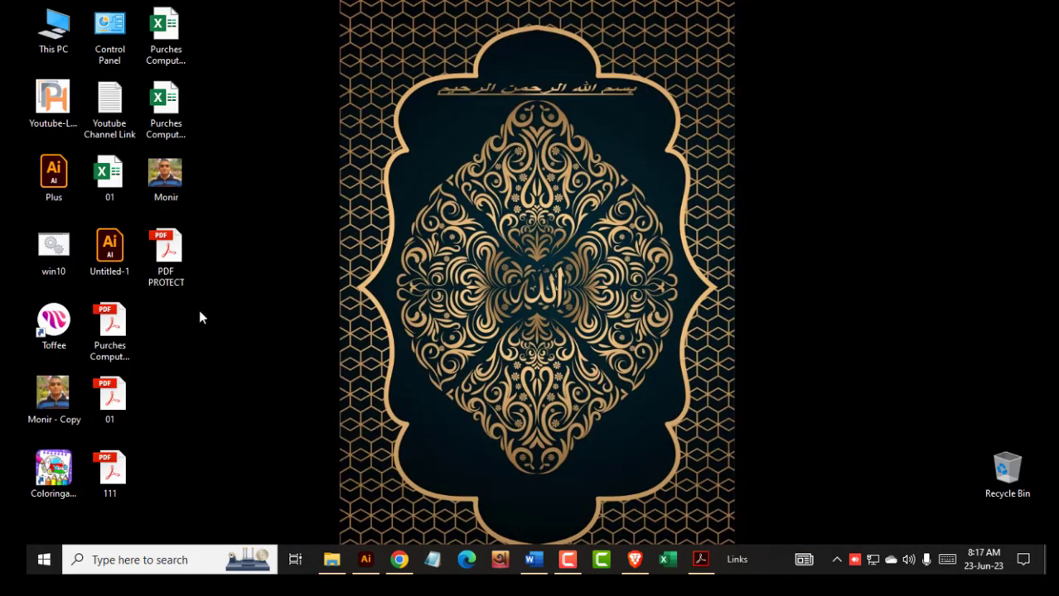
- Open PDF PROTECT in Illustrator with its password, accept import options, then close it
{"action": "left_click_drag", "start_coordinate": [195, 280], "coordinate": [536, 353]}
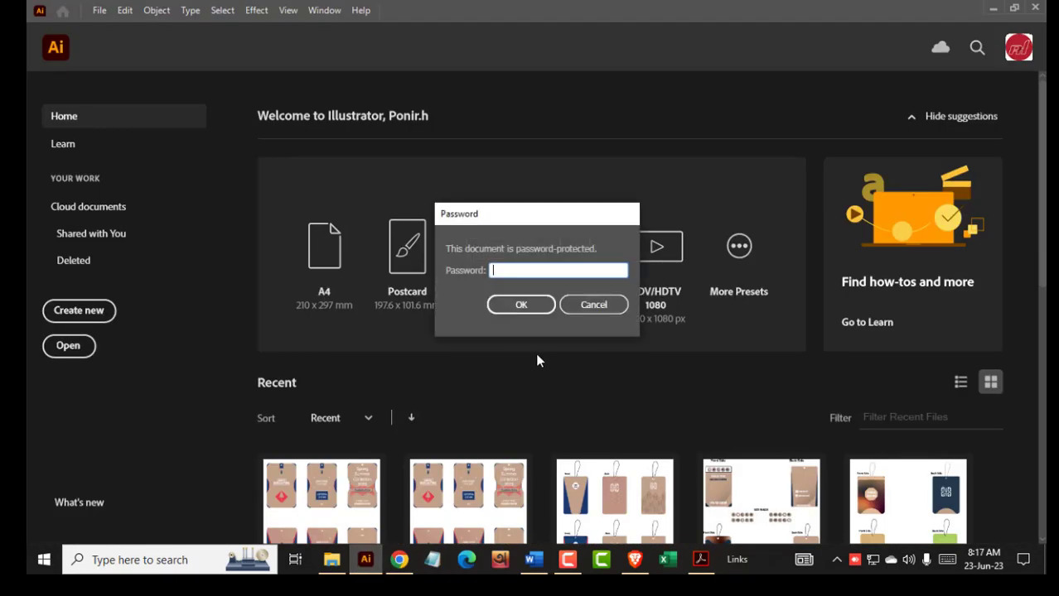
{"action": "type", "text": "****"}
{"action": "left_click", "coordinate": [531, 308]}
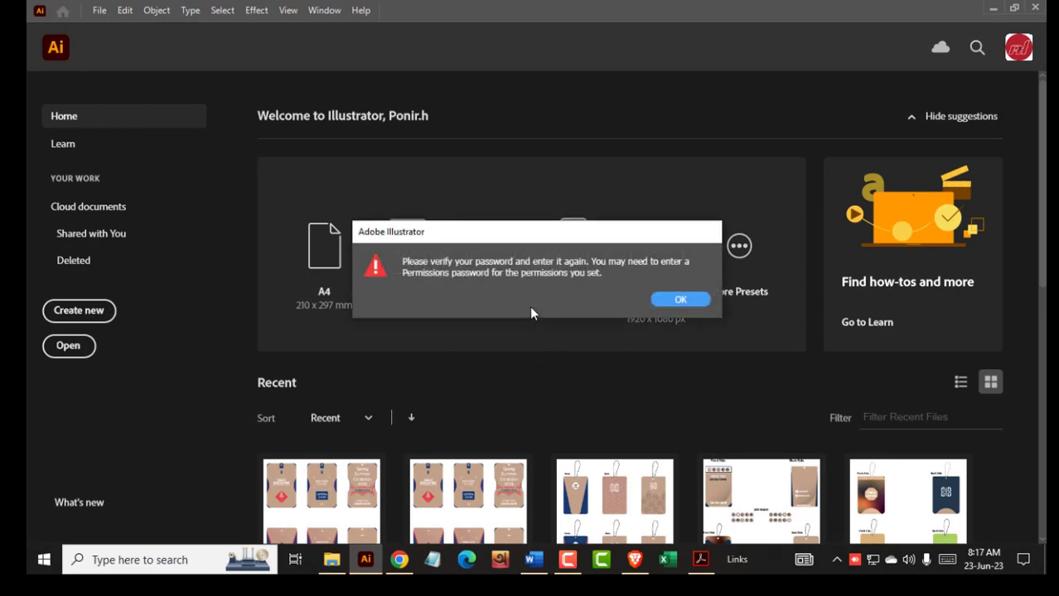
{"action": "key", "text": "Return"}
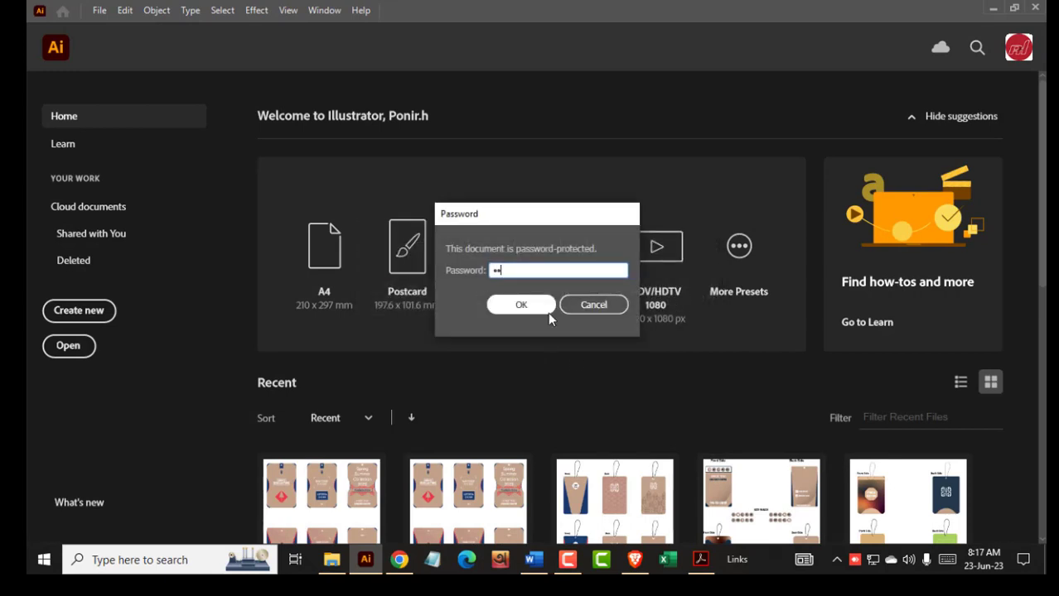
{"action": "type", "text": "******"}
{"action": "left_click", "coordinate": [511, 305]}
{"action": "key", "text": "Return"}
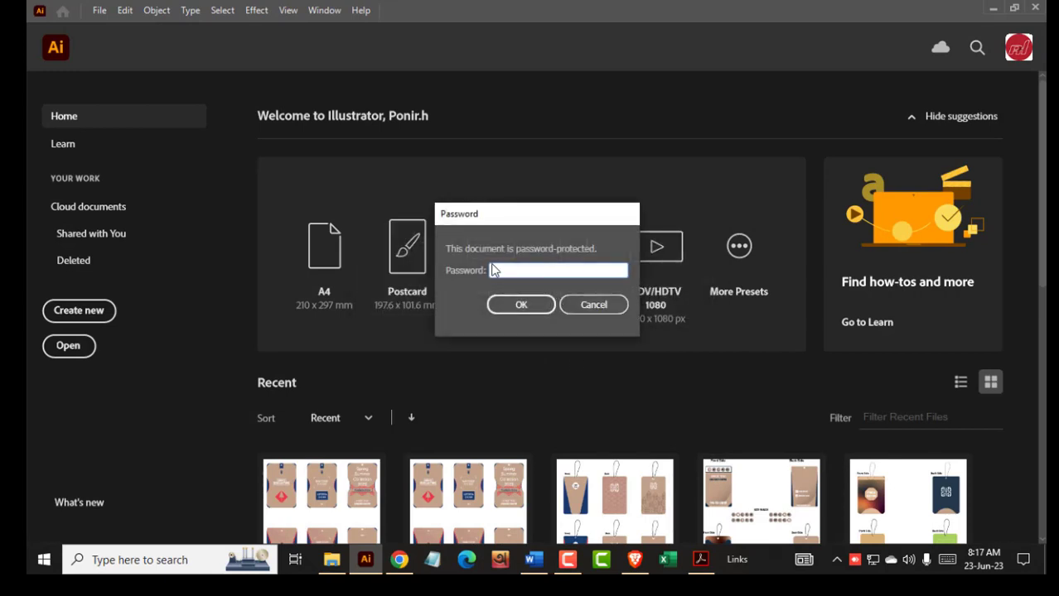
{"action": "left_click", "coordinate": [521, 304]}
{"action": "left_click", "coordinate": [562, 428]}
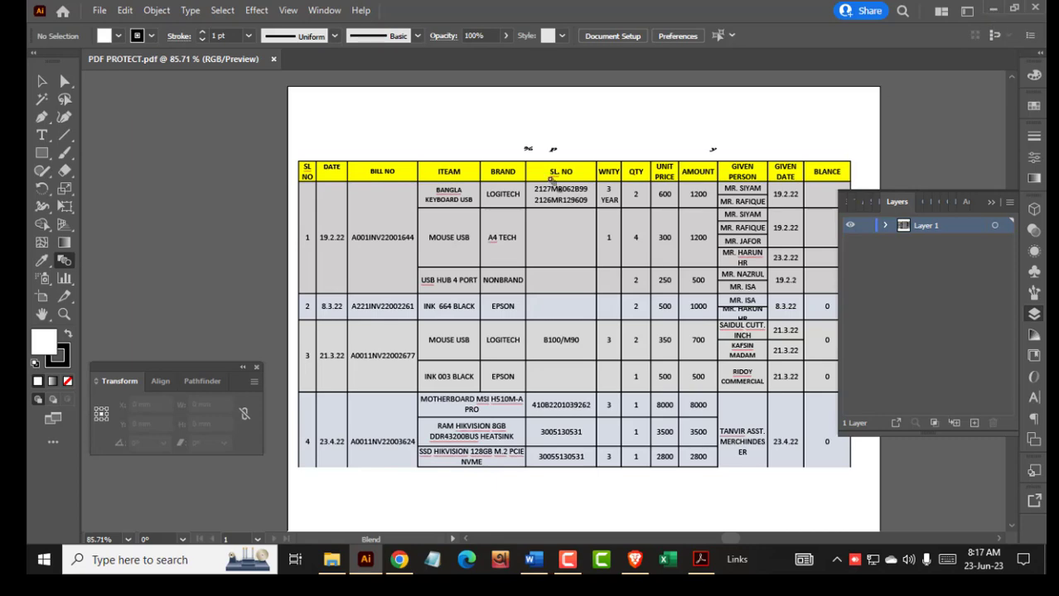
{"action": "key", "text": "ctrl+w"}
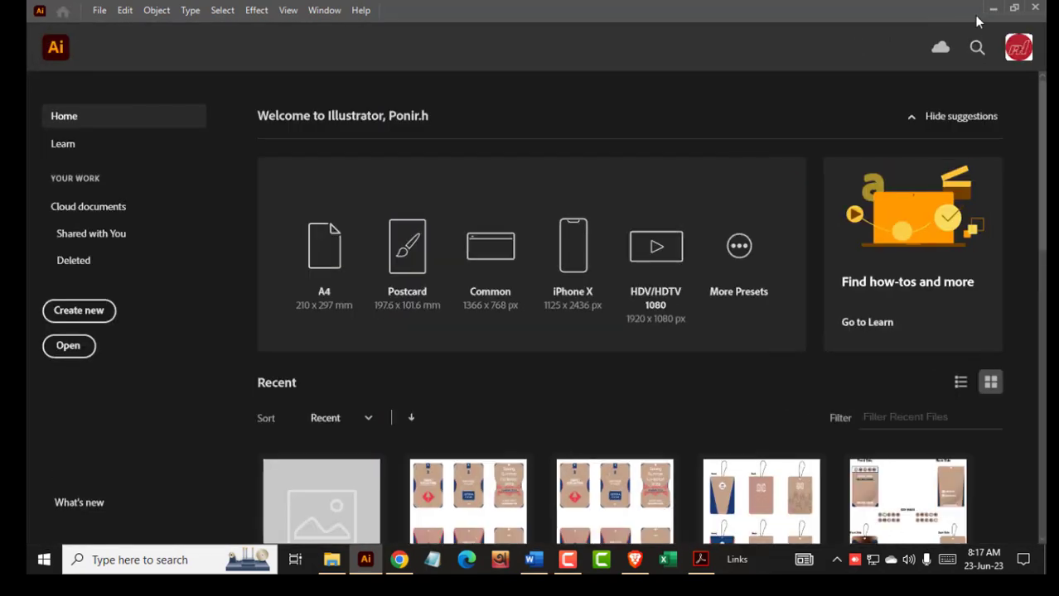
{"action": "left_click", "coordinate": [991, 9]}
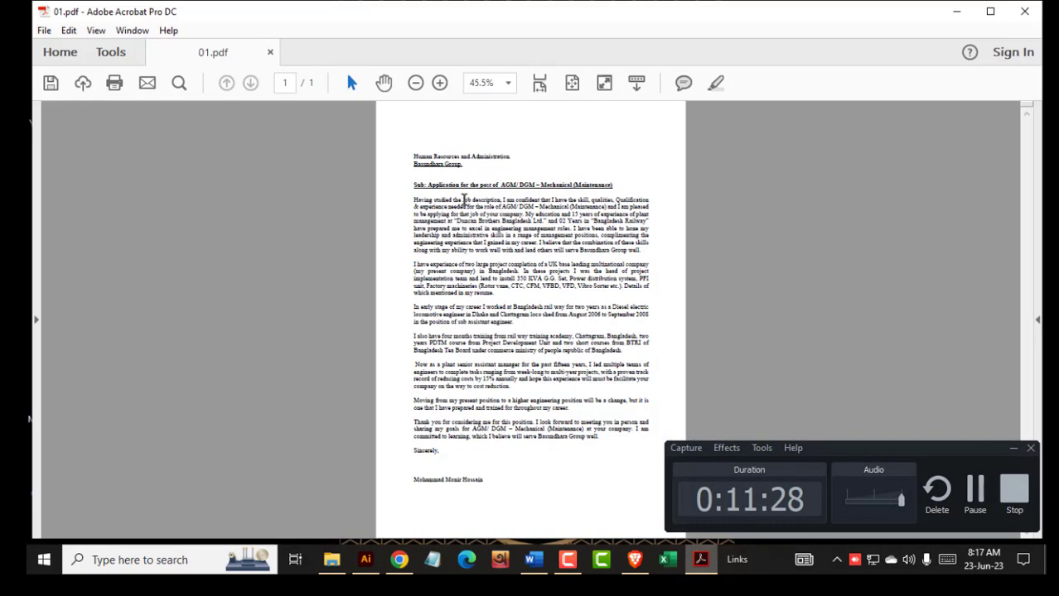
- Place an APPROVED stamp beside the sender's signature at the foot of the letter
{"action": "left_click", "coordinate": [1012, 449]}
{"action": "left_click", "coordinate": [91, 54]}
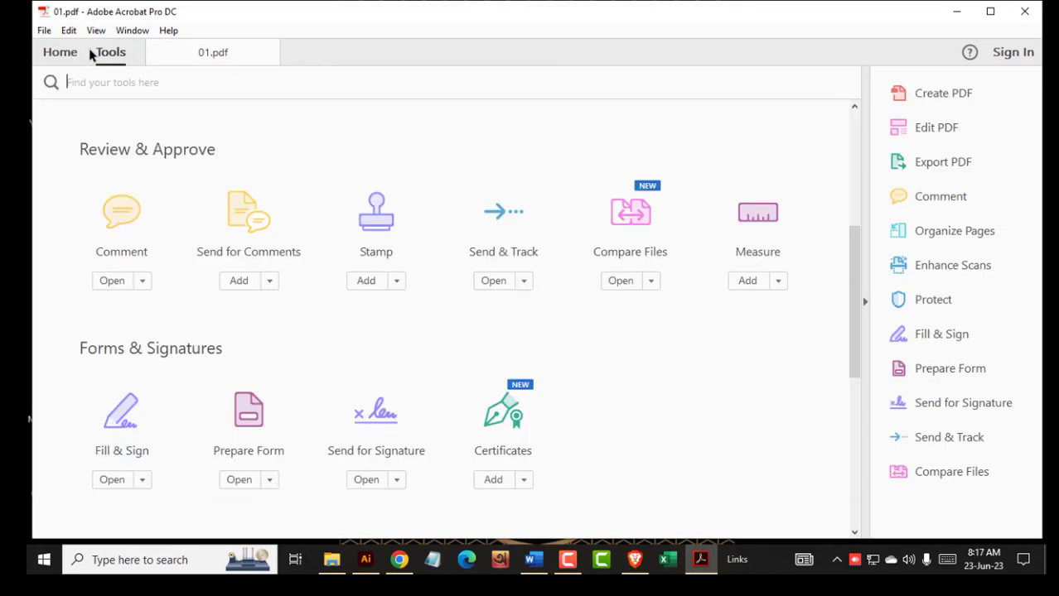
{"action": "left_click", "coordinate": [374, 214]}
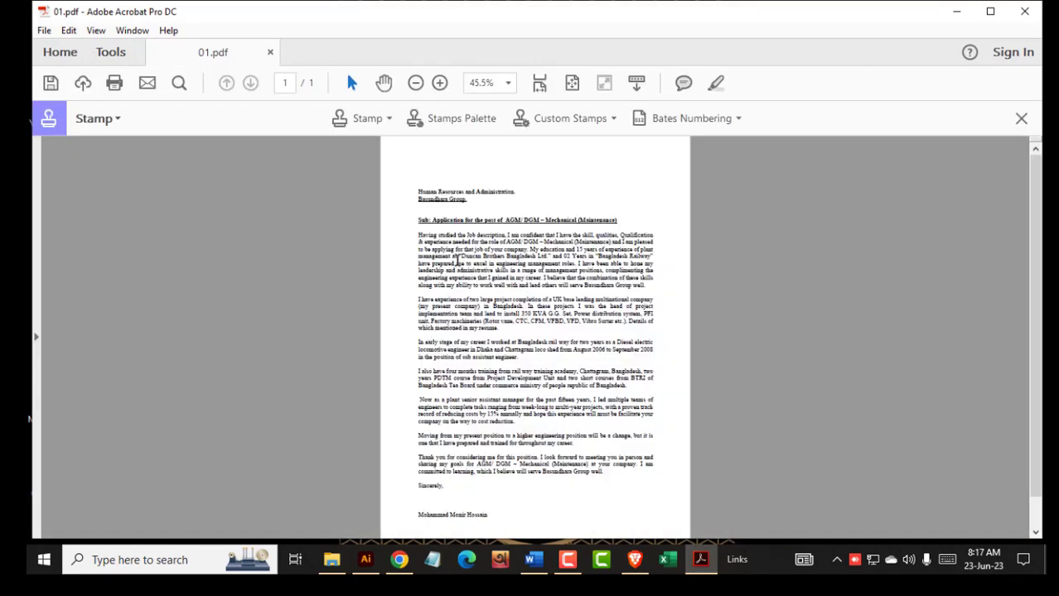
{"action": "left_click", "coordinate": [353, 119]}
{"action": "left_click", "coordinate": [466, 164]}
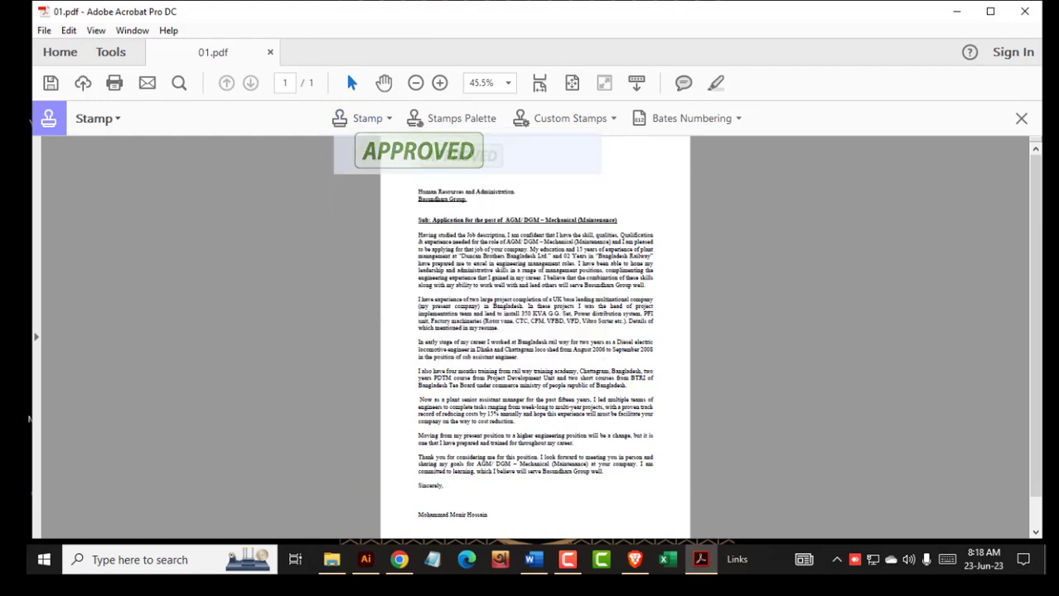
{"action": "left_click", "coordinate": [588, 504]}
{"action": "scroll", "coordinate": [595, 498], "scroll_direction": "down", "scroll_amount": 1}
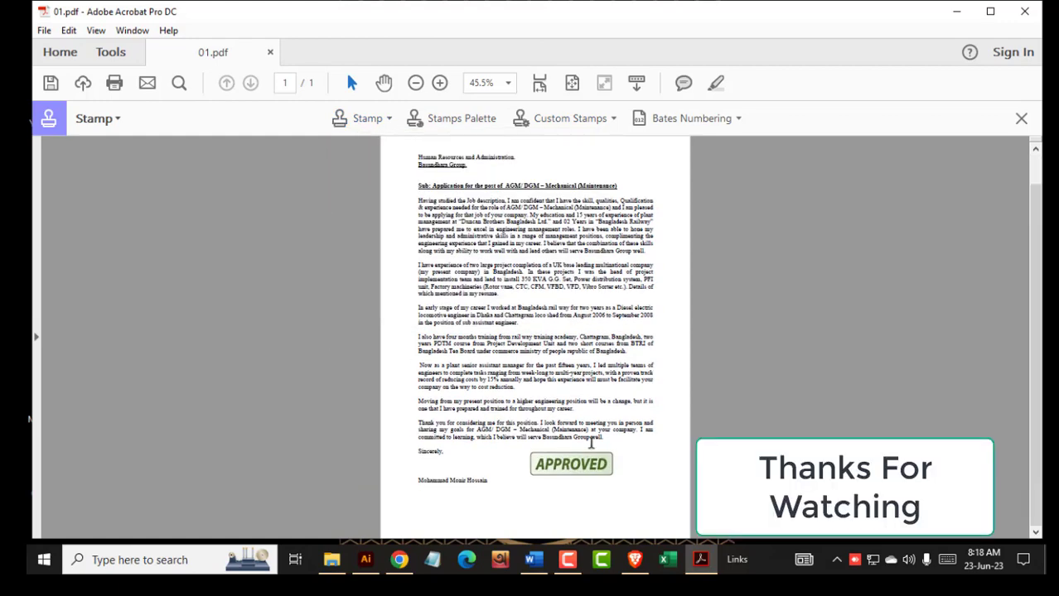
{"action": "left_click", "coordinate": [591, 461]}
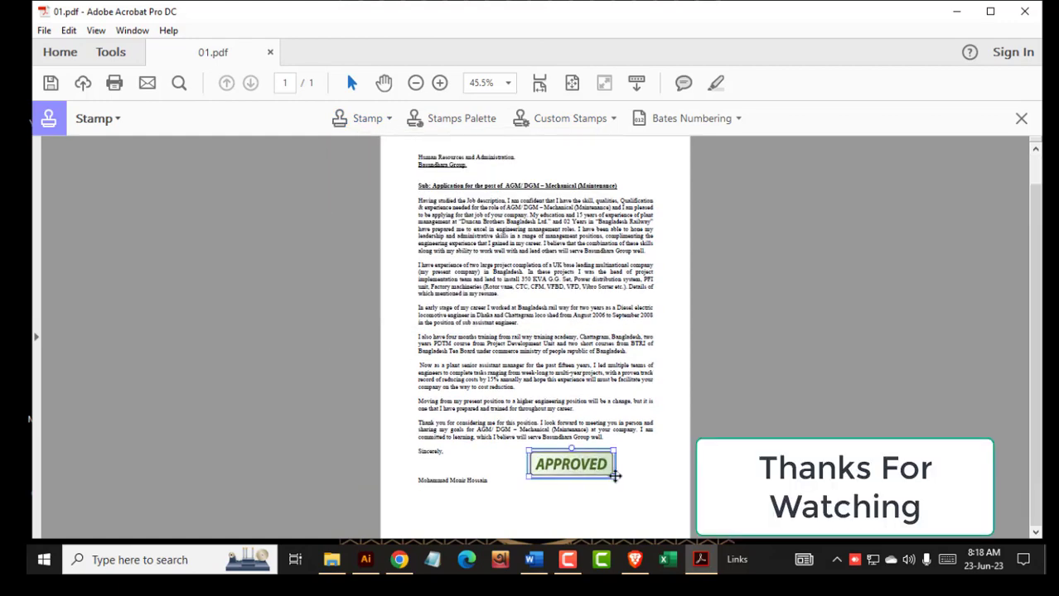